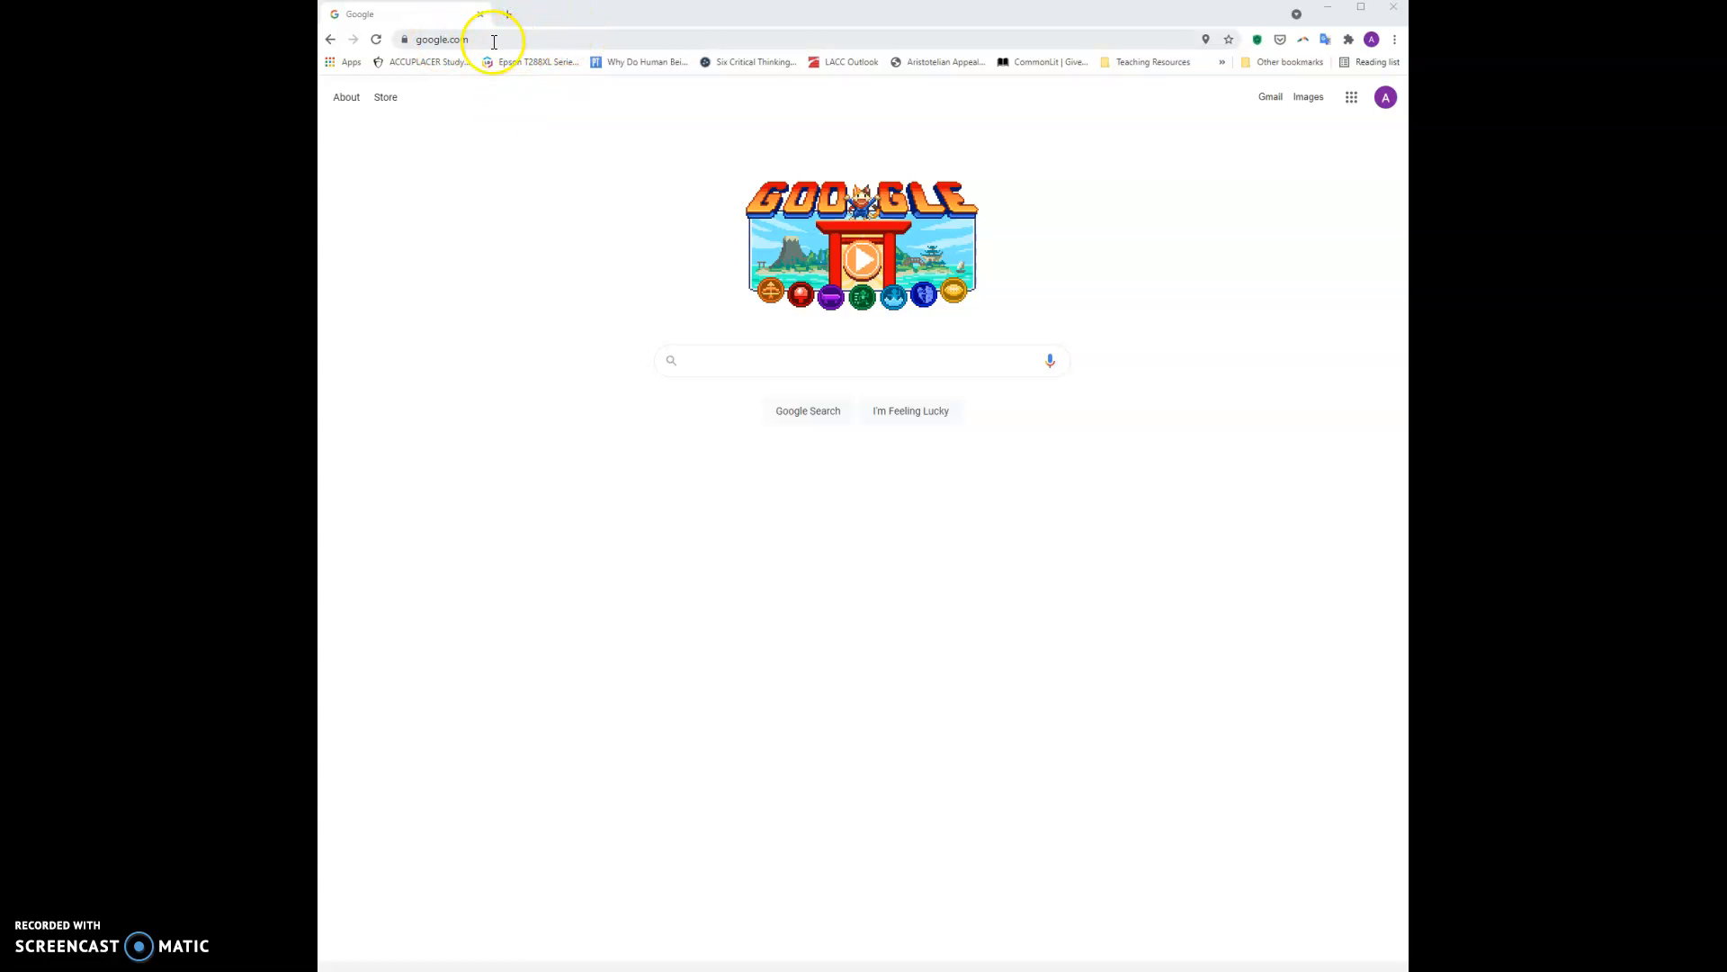
Go to compton.edu and open the MyCompton portal
{"action": "left_click", "coordinate": [491, 39]}
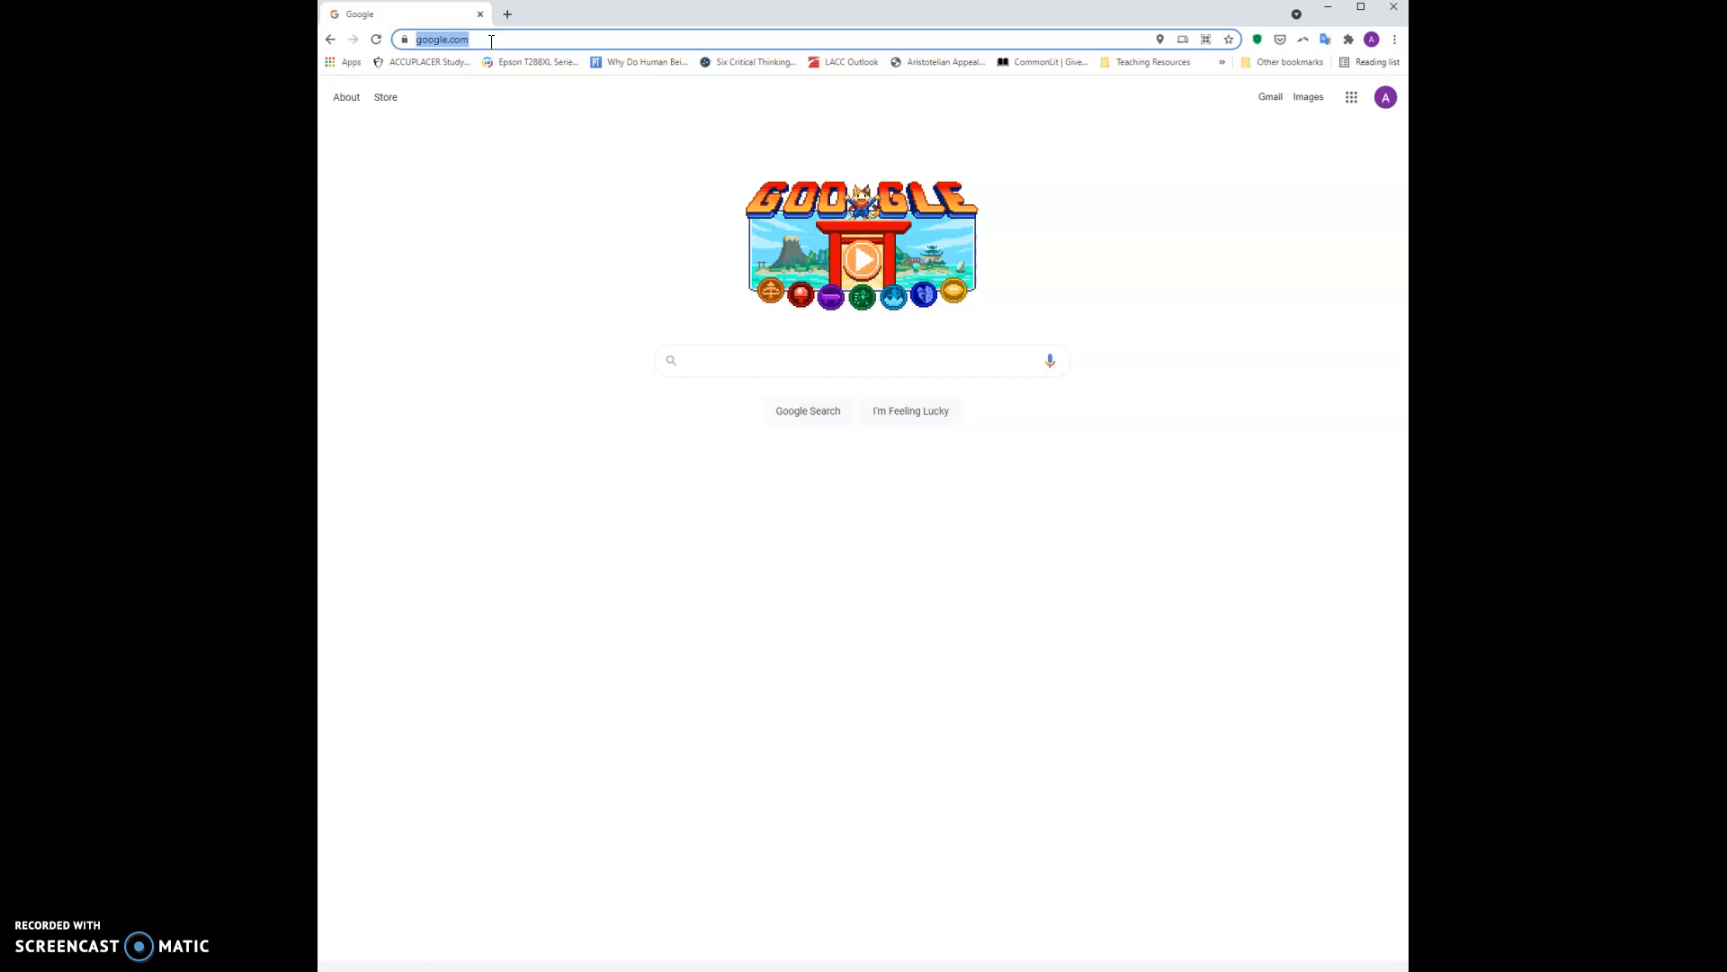
{"action": "type", "text": "compton.edu"}
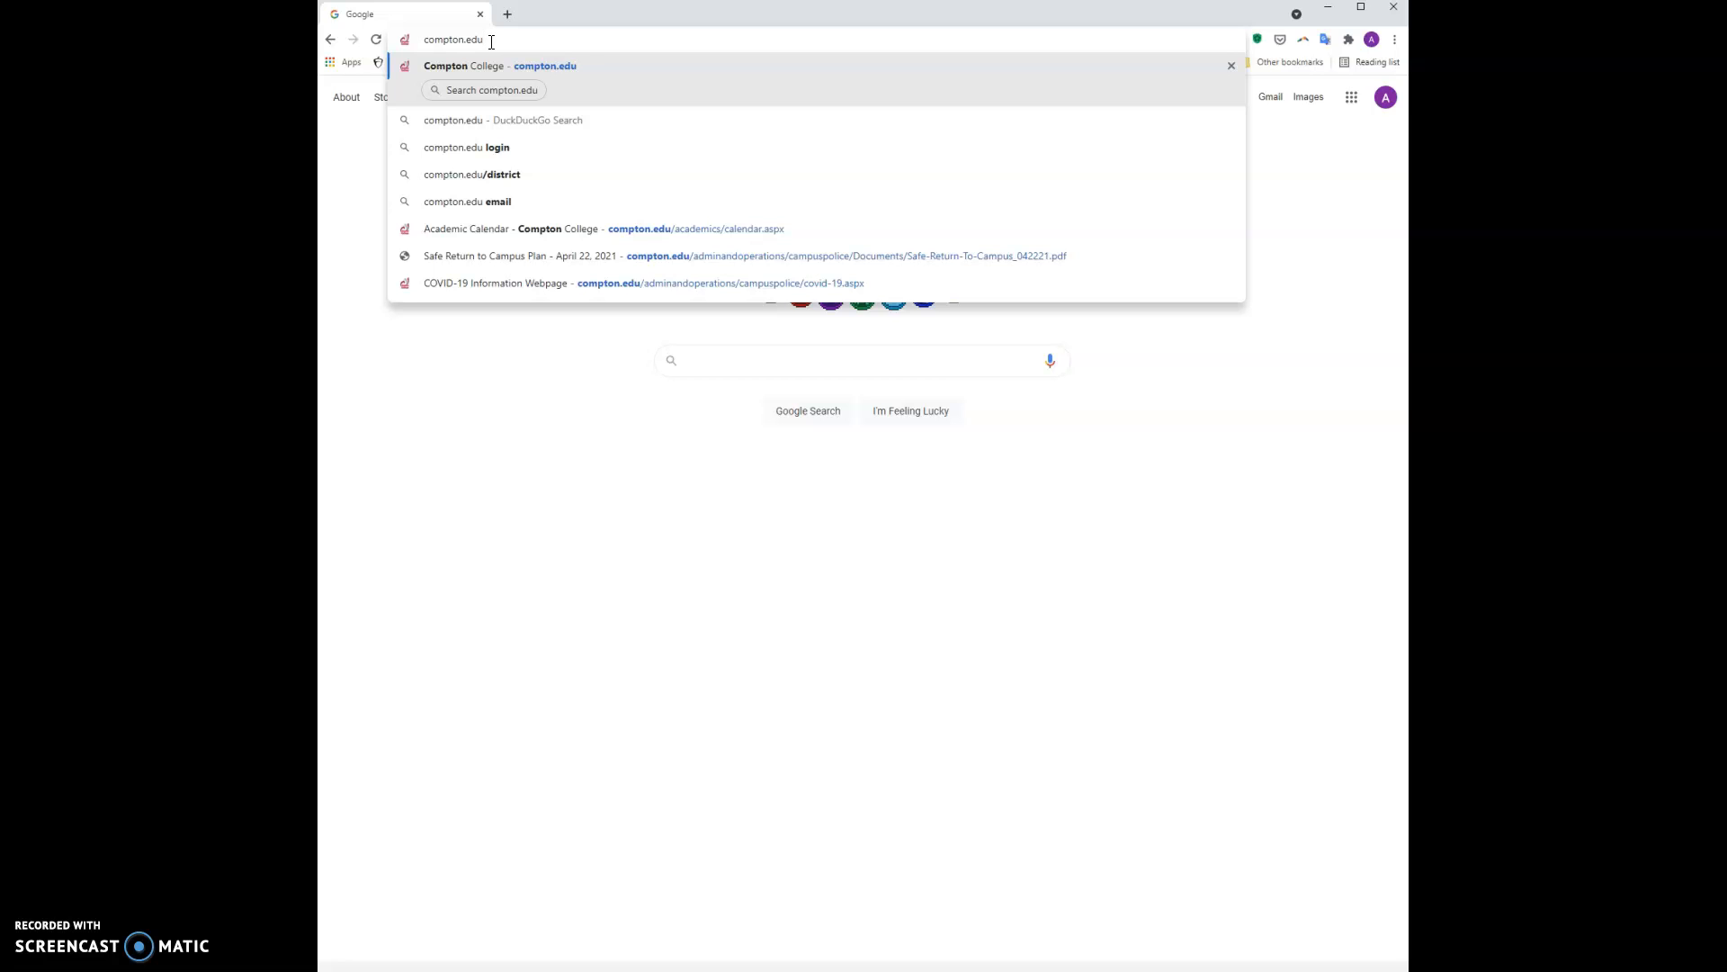
{"action": "key", "text": "Return"}
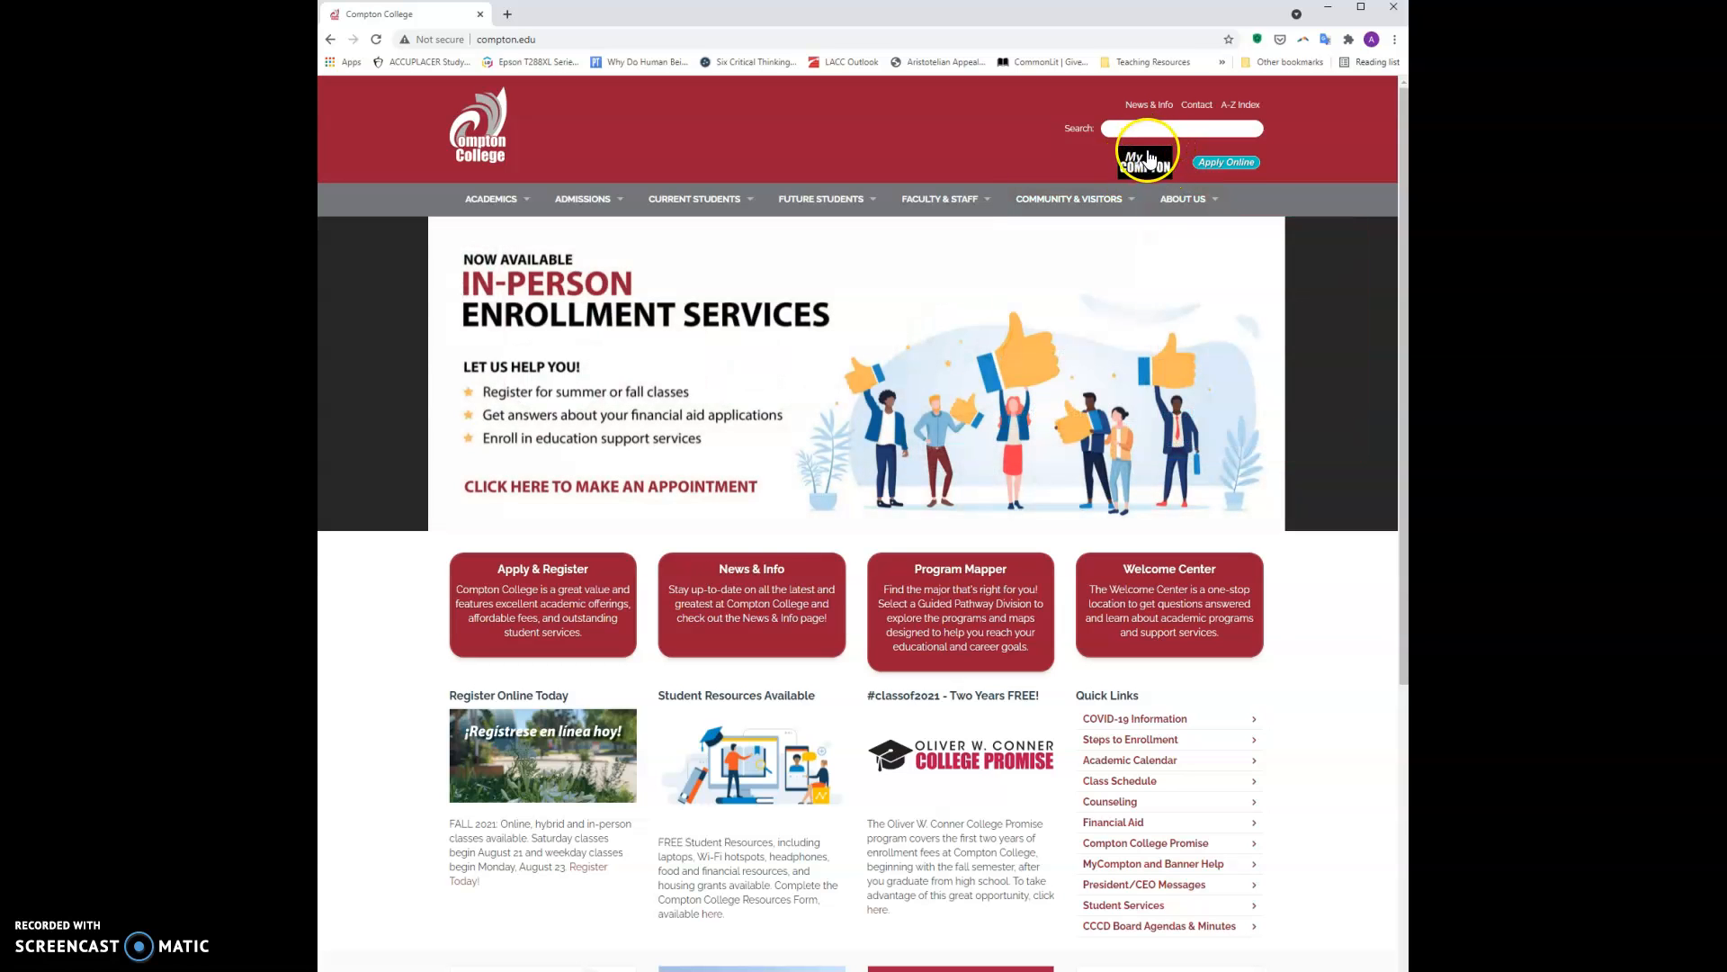
{"action": "left_click", "coordinate": [1163, 164]}
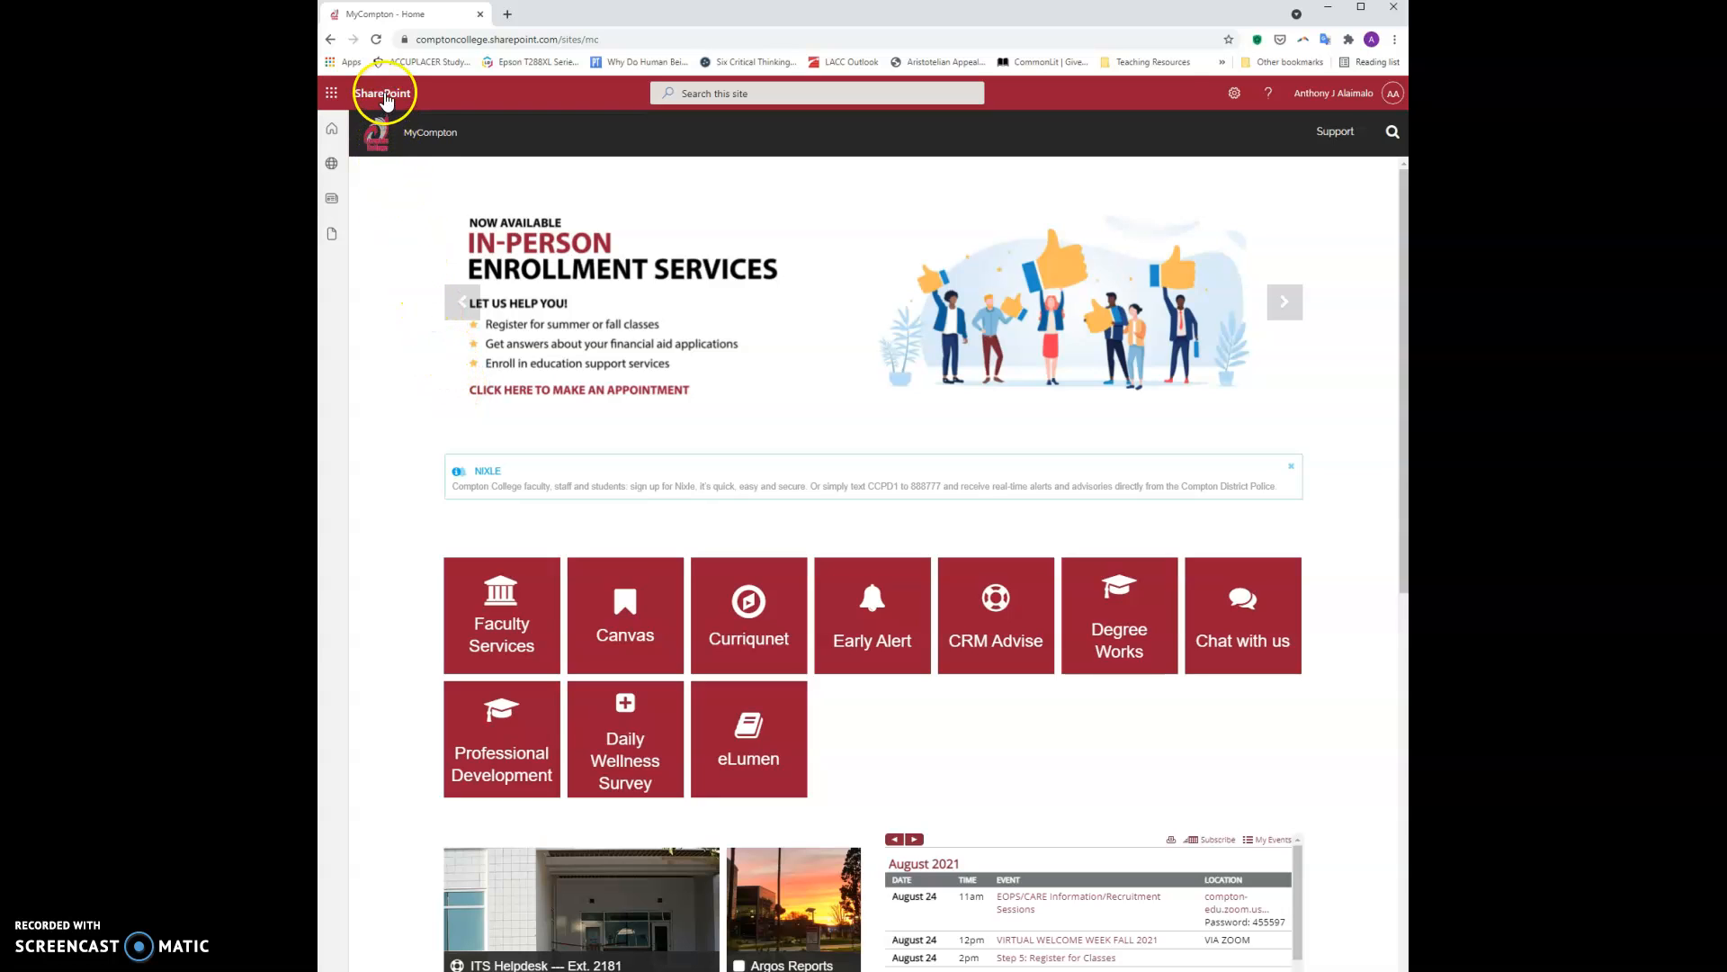
Launch Word from the portal's Office apps and create a document from the MLA style paper template
{"action": "left_click", "coordinate": [332, 95]}
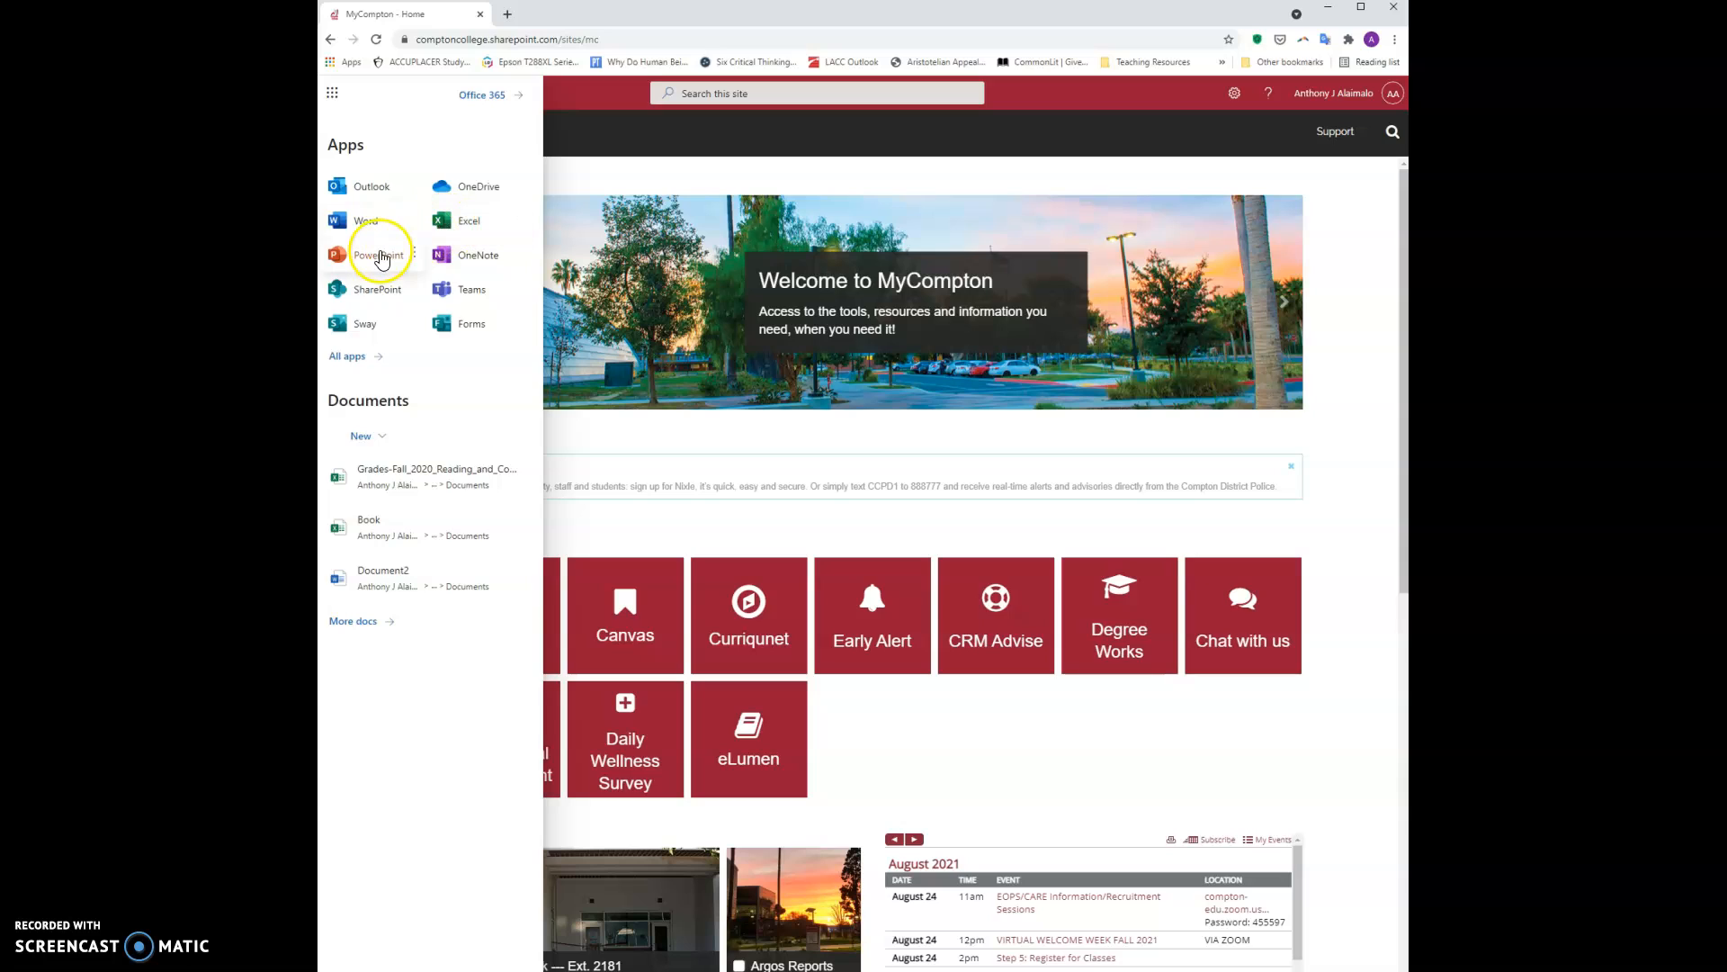
{"action": "left_click", "coordinate": [378, 191]}
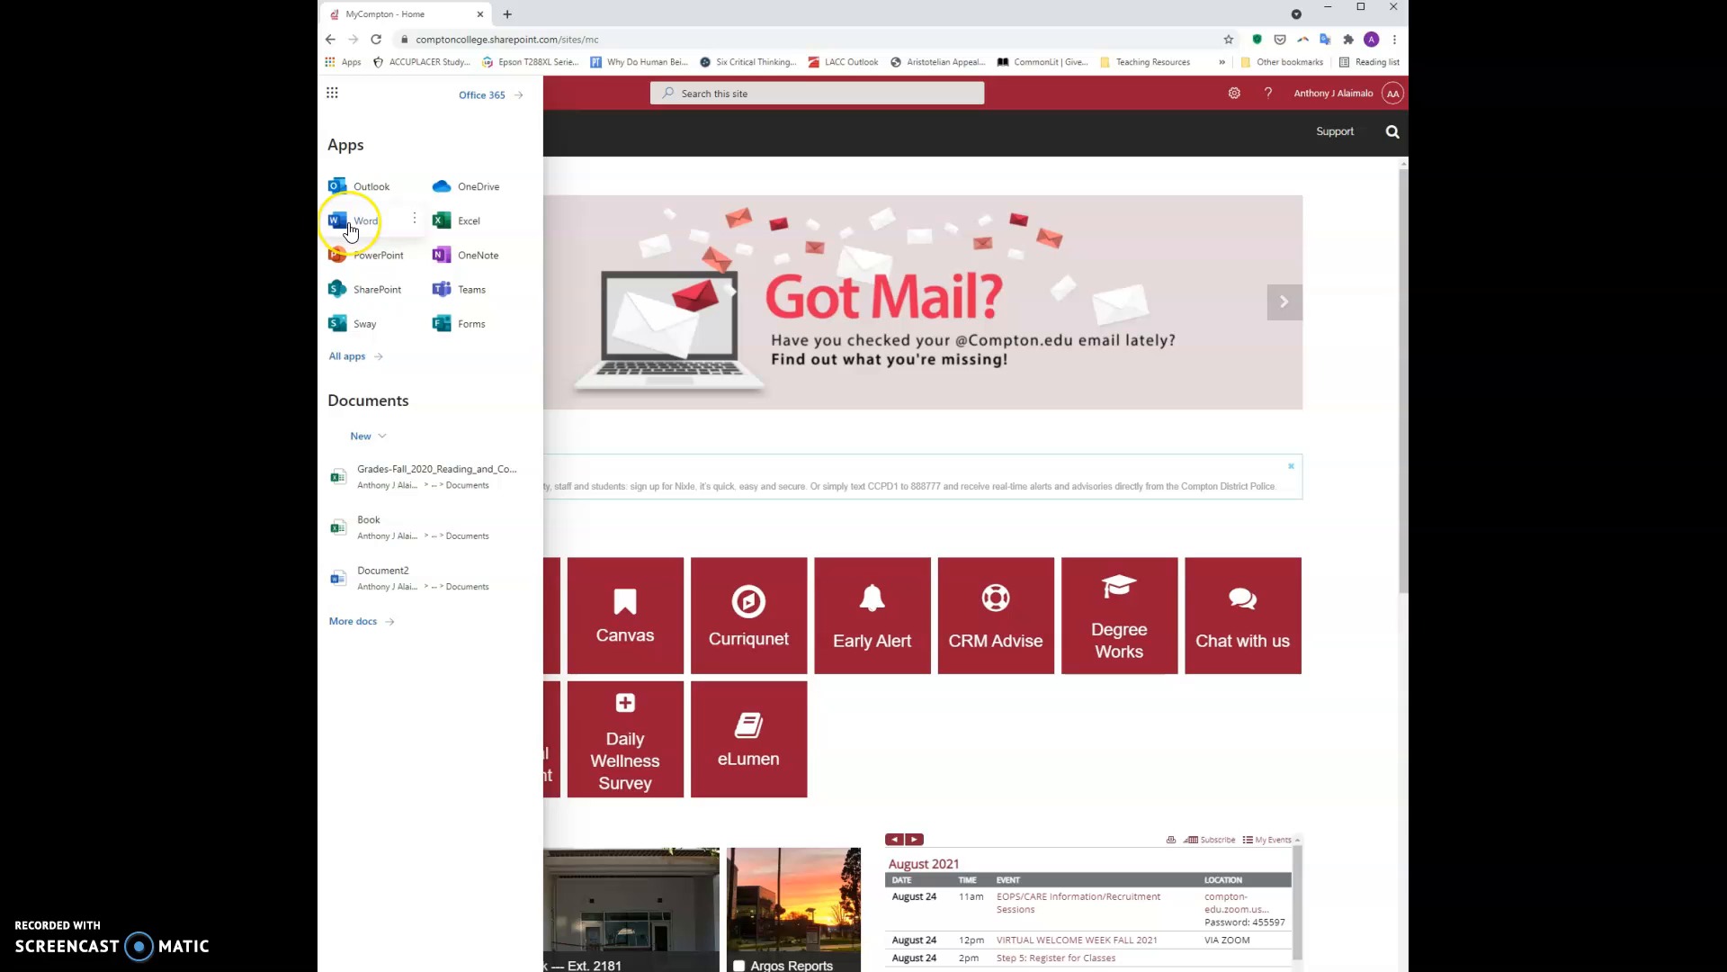
{"action": "left_click", "coordinate": [350, 225]}
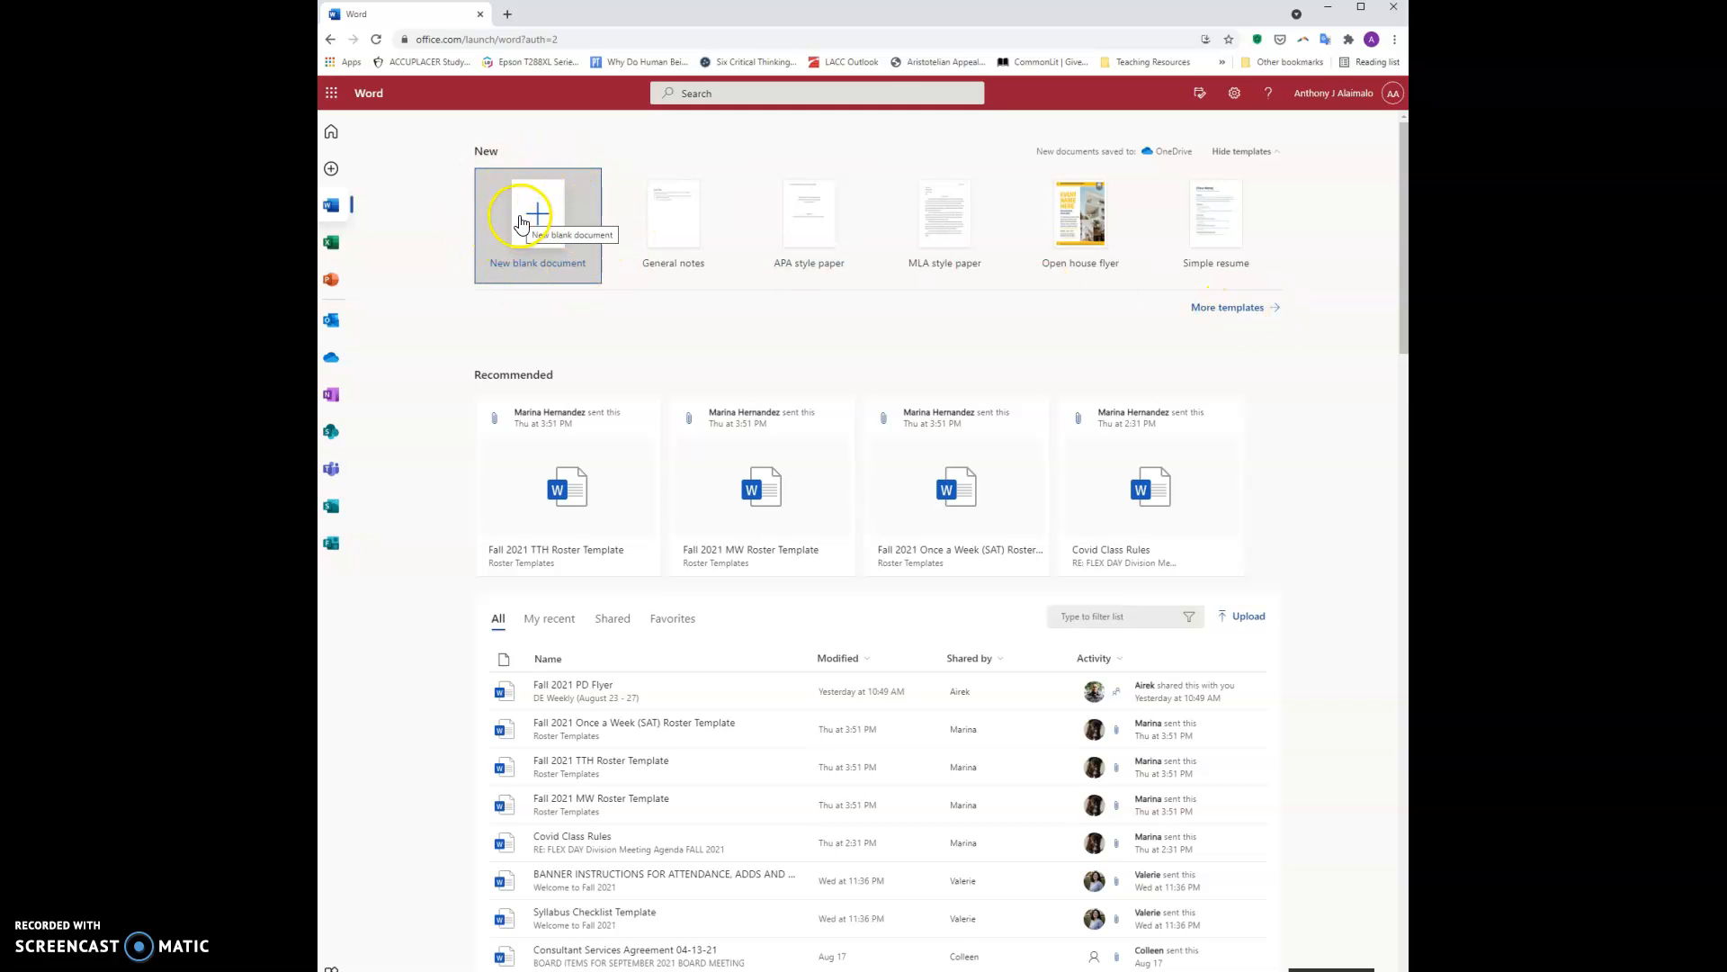
{"action": "left_click", "coordinate": [1223, 308]}
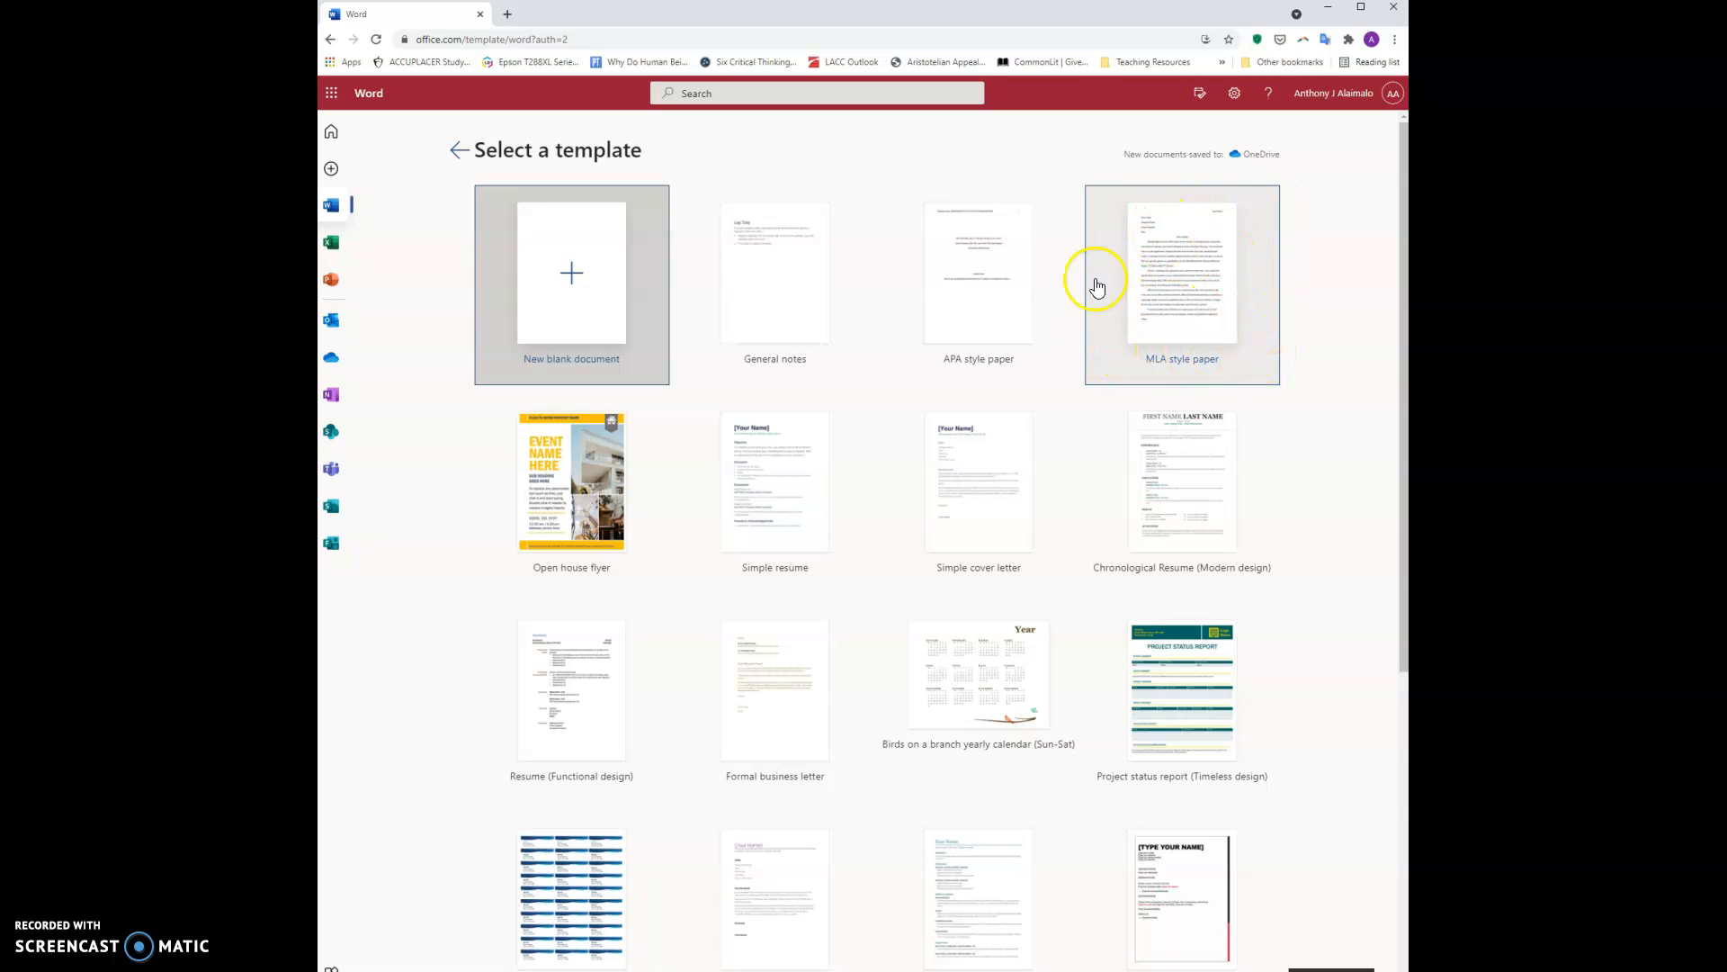
{"action": "left_click", "coordinate": [1158, 297]}
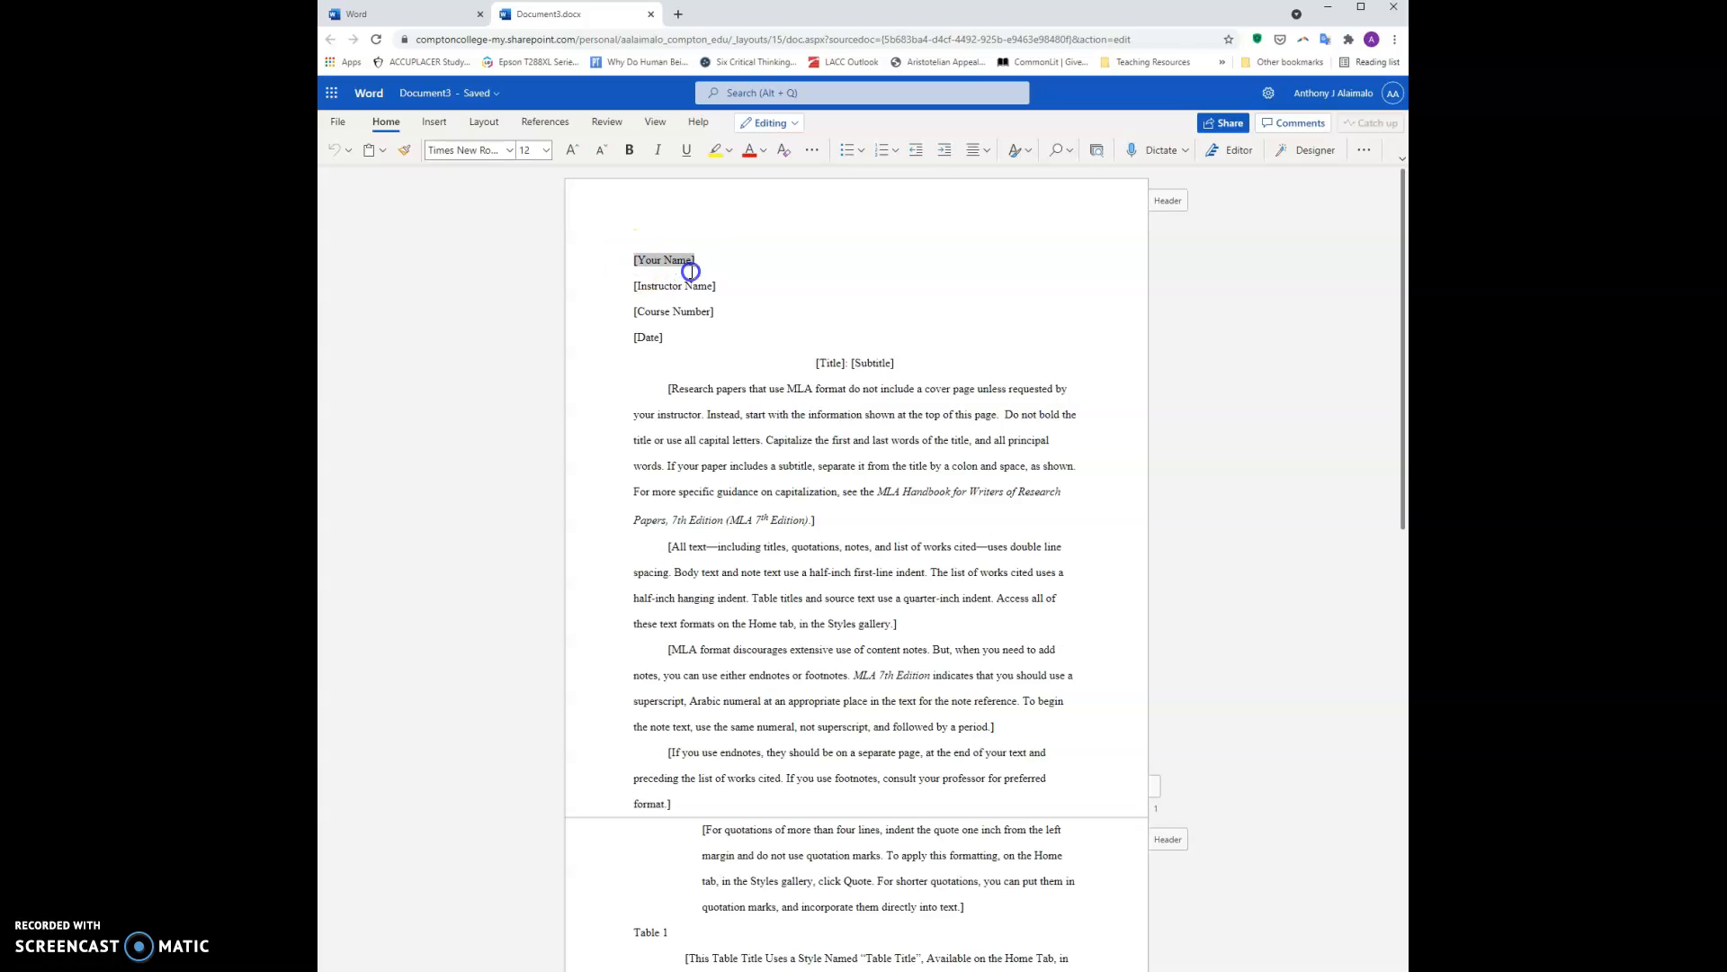
Replace the student name placeholder with "Last Name, First Name" and the instructor placeholder with the instructor's last name
{"action": "type", "text": "A"}
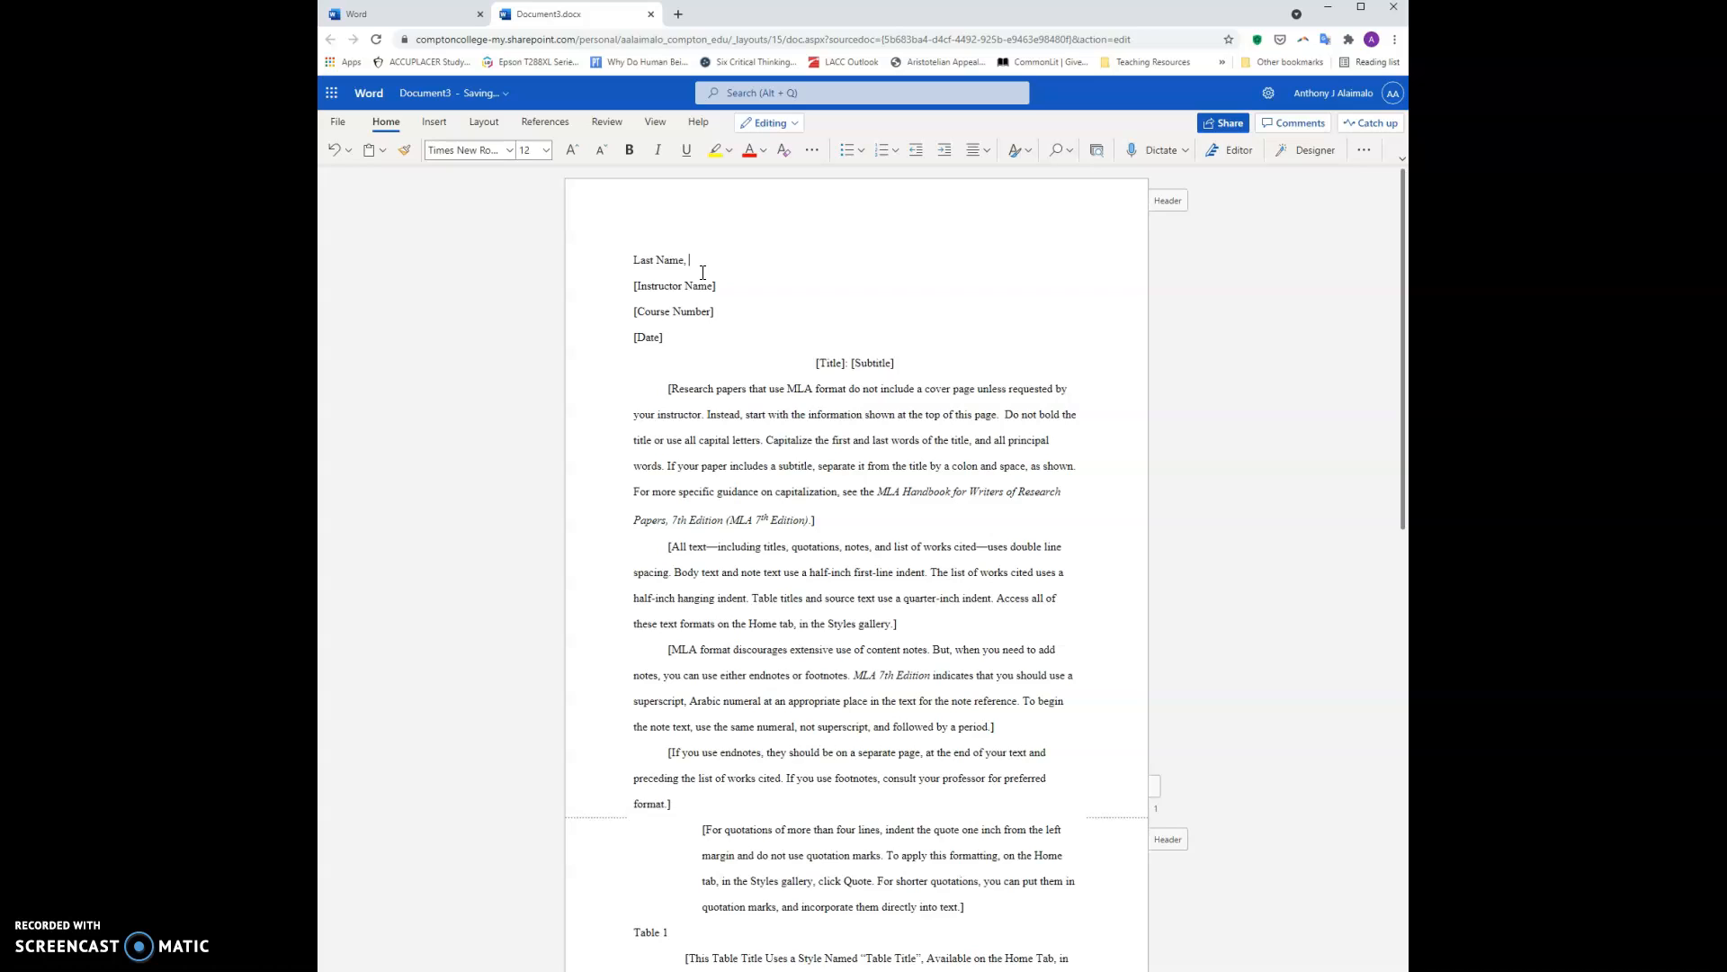
{"action": "left_click_drag", "start_coordinate": [717, 286], "coordinate": [634, 290]}
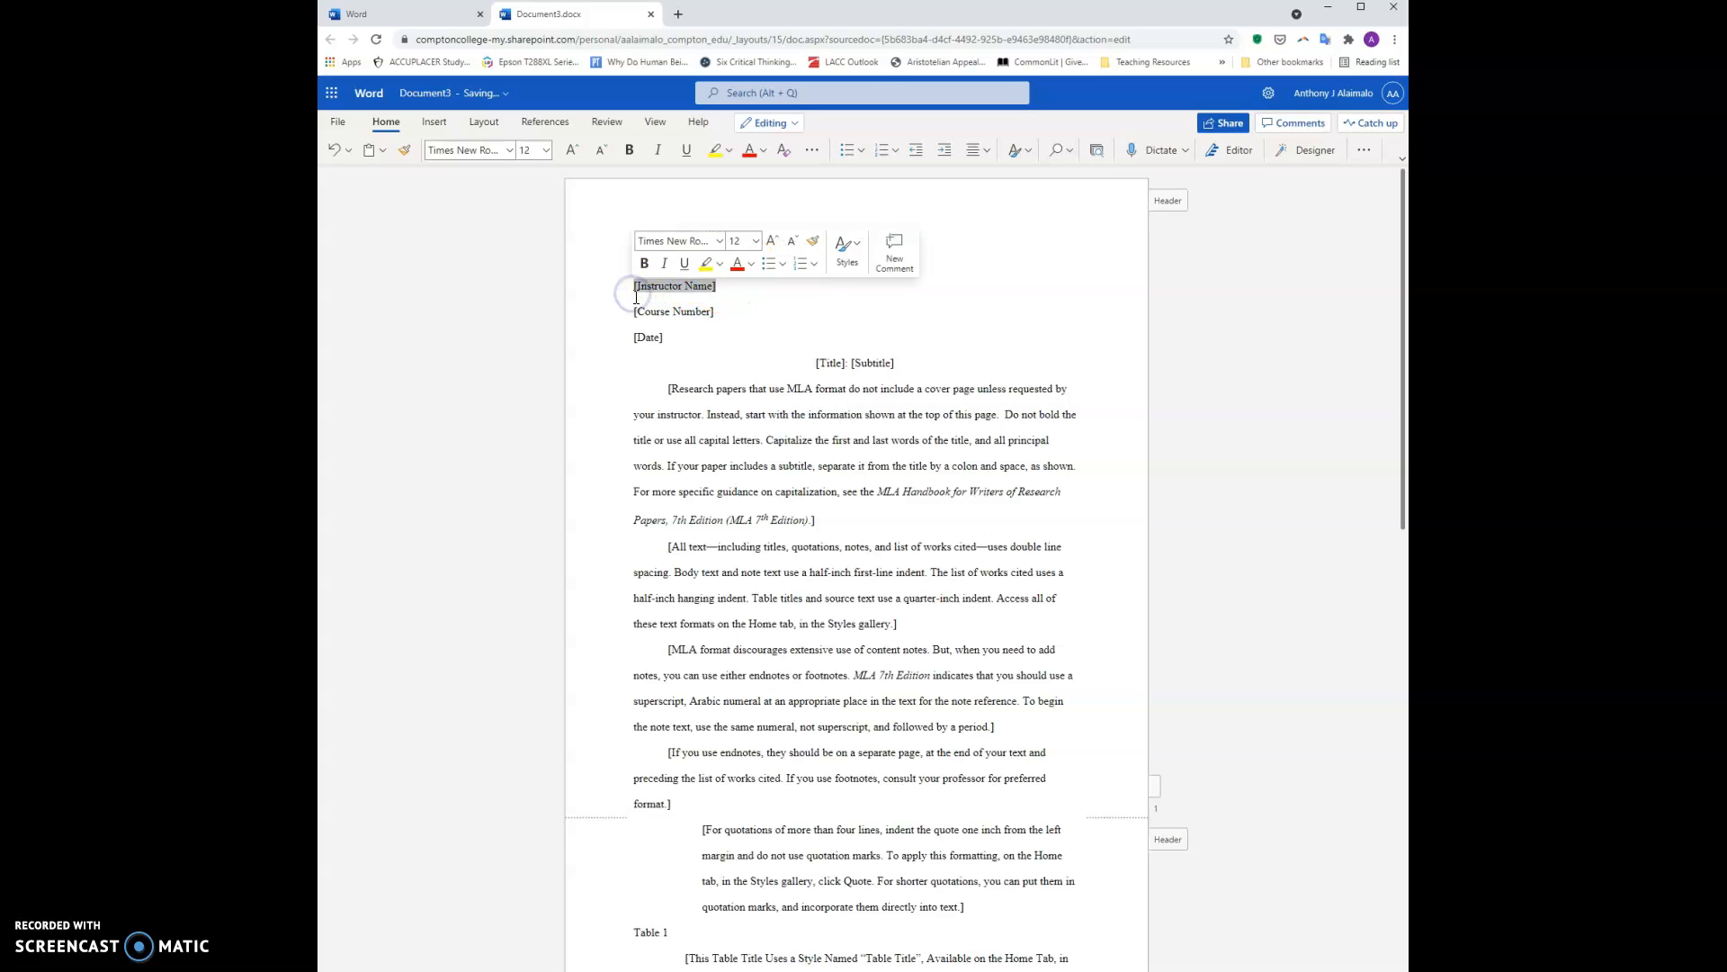
{"action": "type", "text": "Alaimalo"}
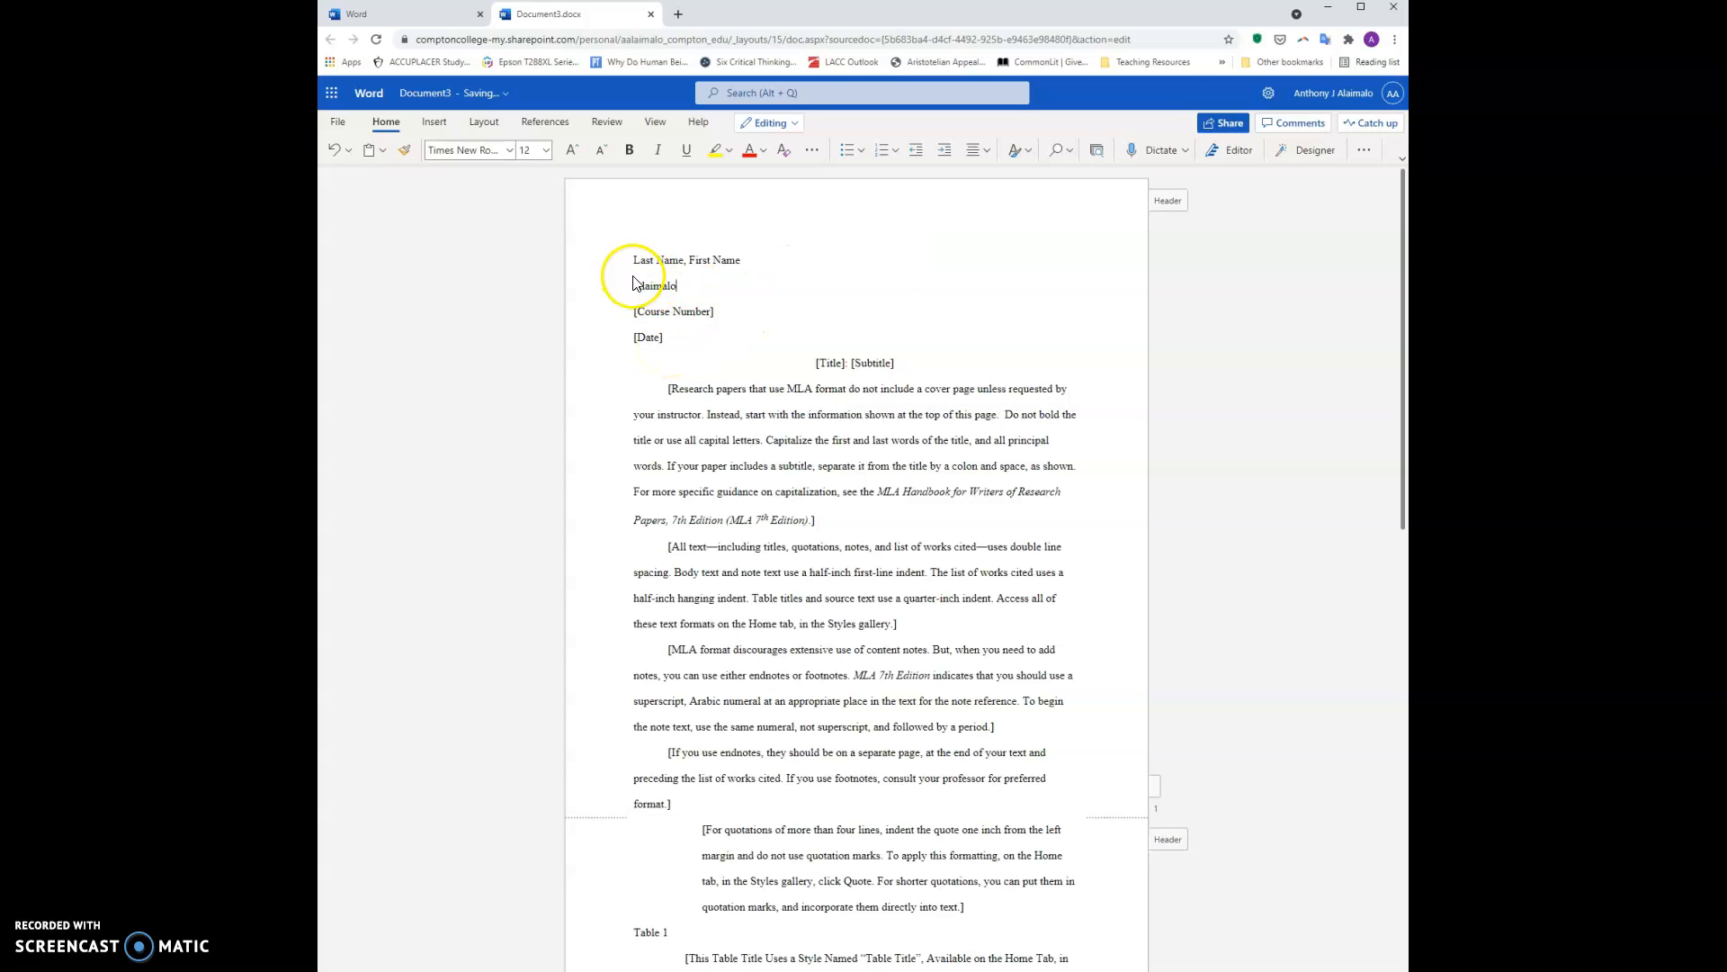
Replace the course number placeholder with "English 101 (70175)"
{"action": "left_click", "coordinate": [715, 314]}
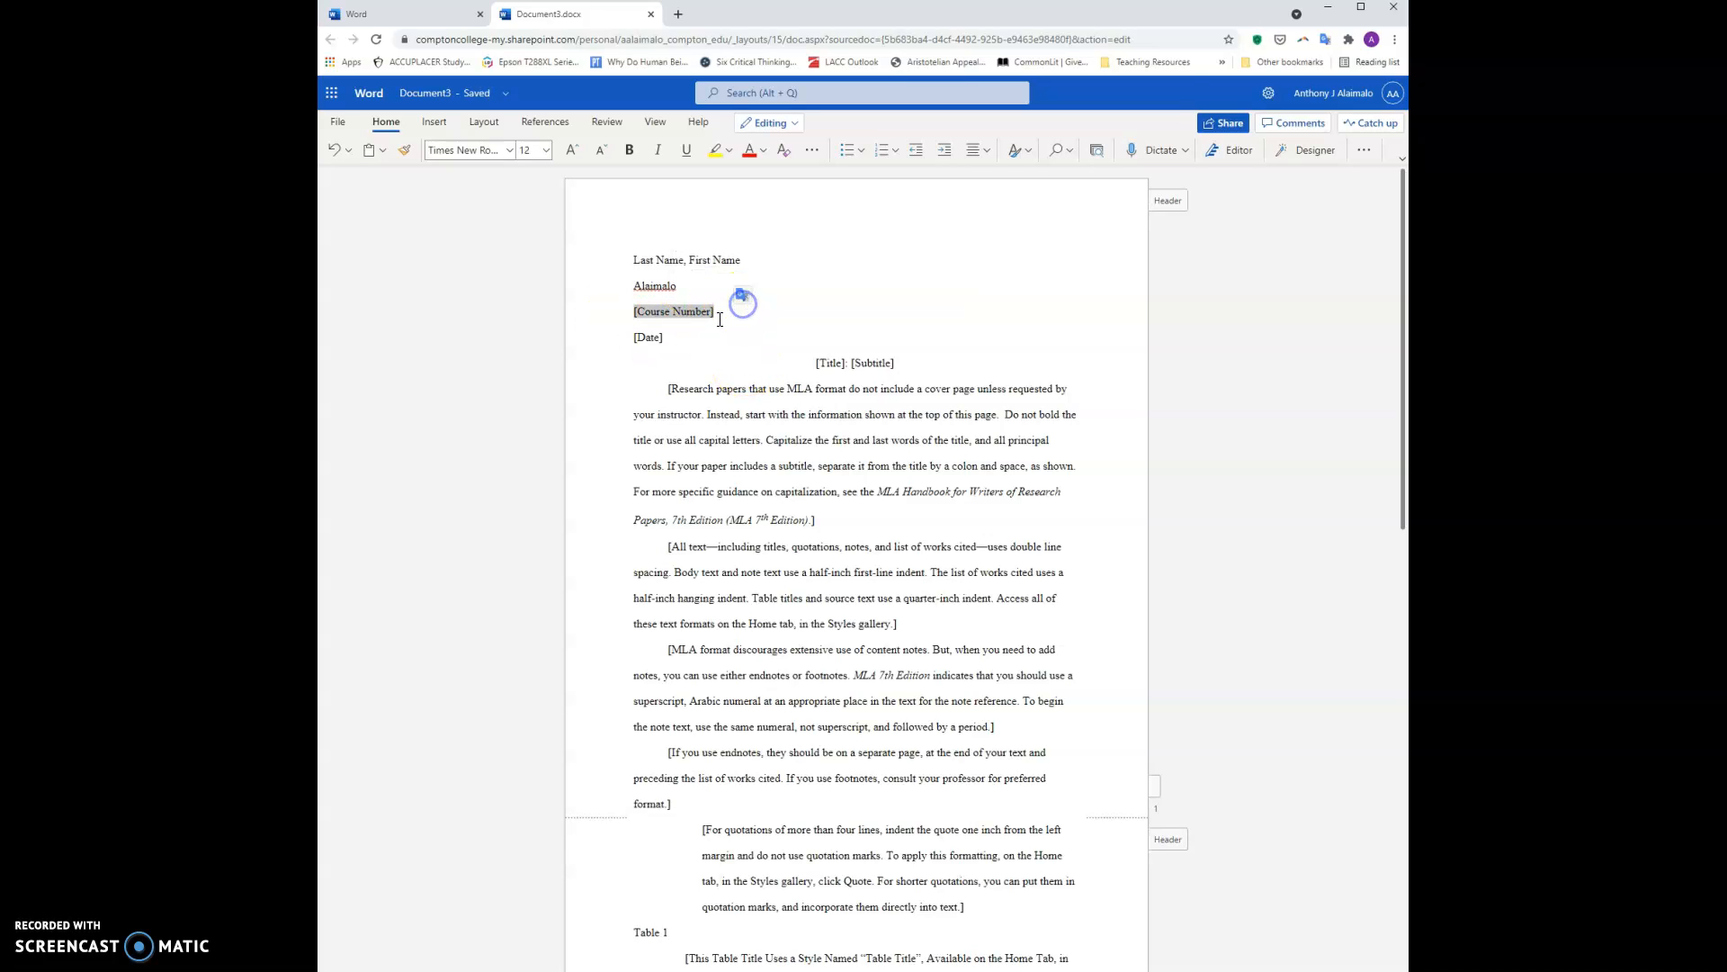
{"action": "left_click", "coordinate": [715, 312]}
{"action": "left_click", "coordinate": [716, 312]}
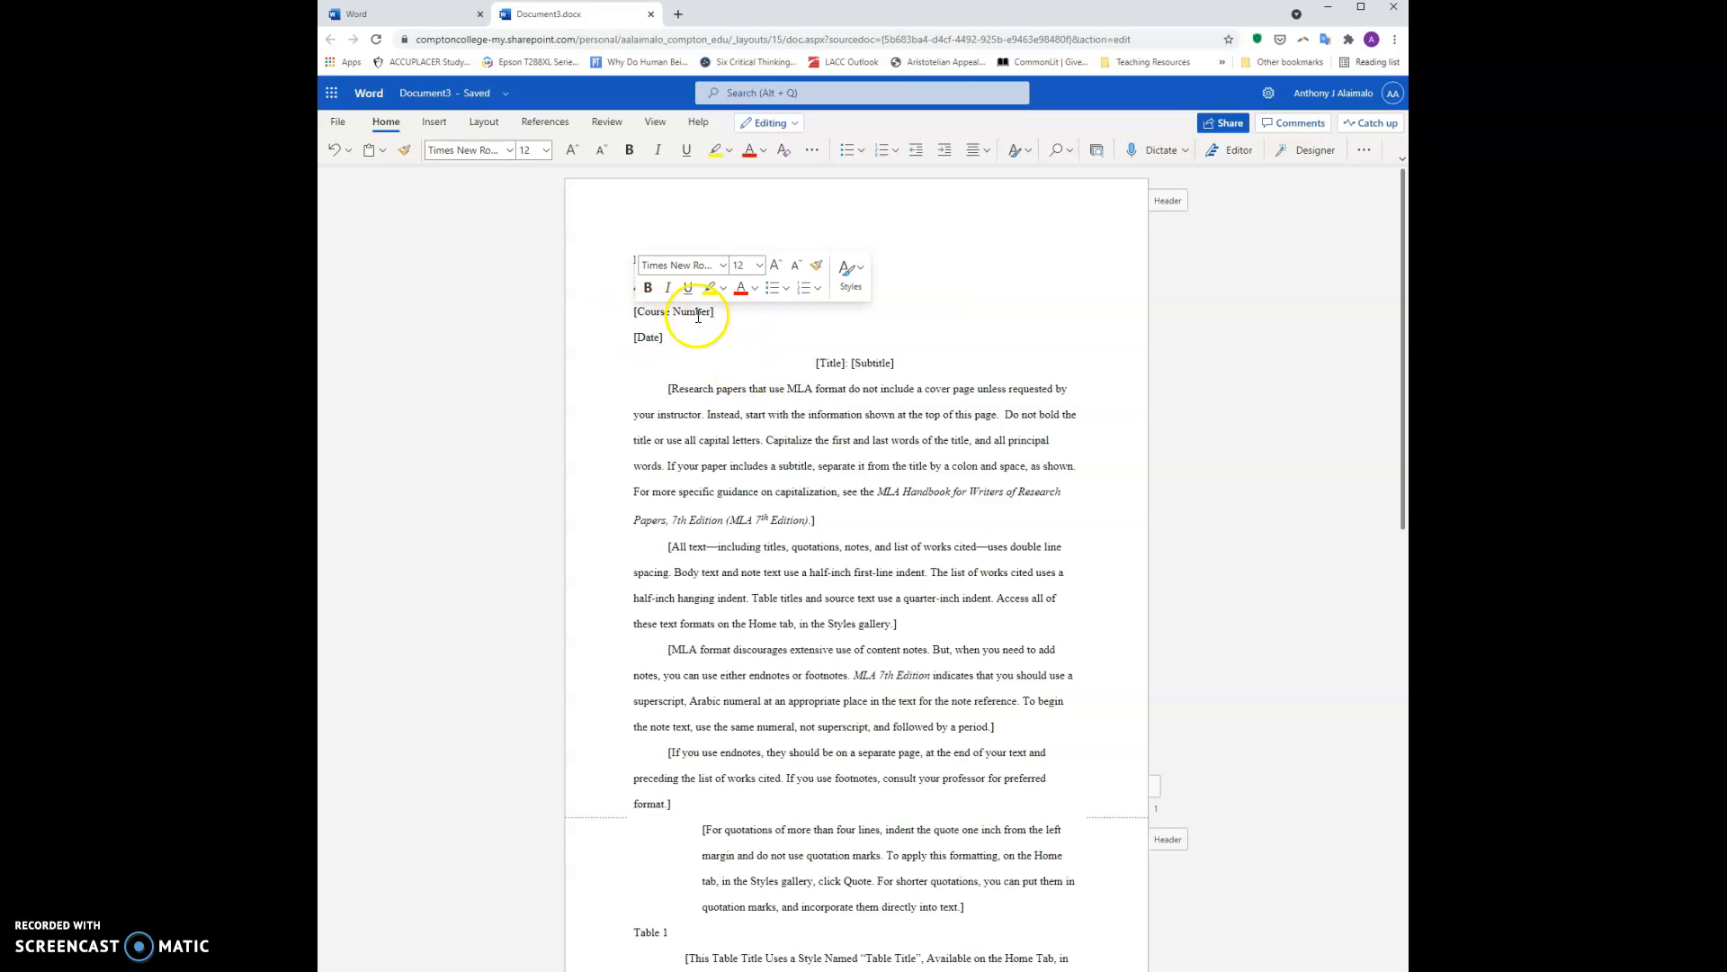
{"action": "left_click", "coordinate": [652, 313]}
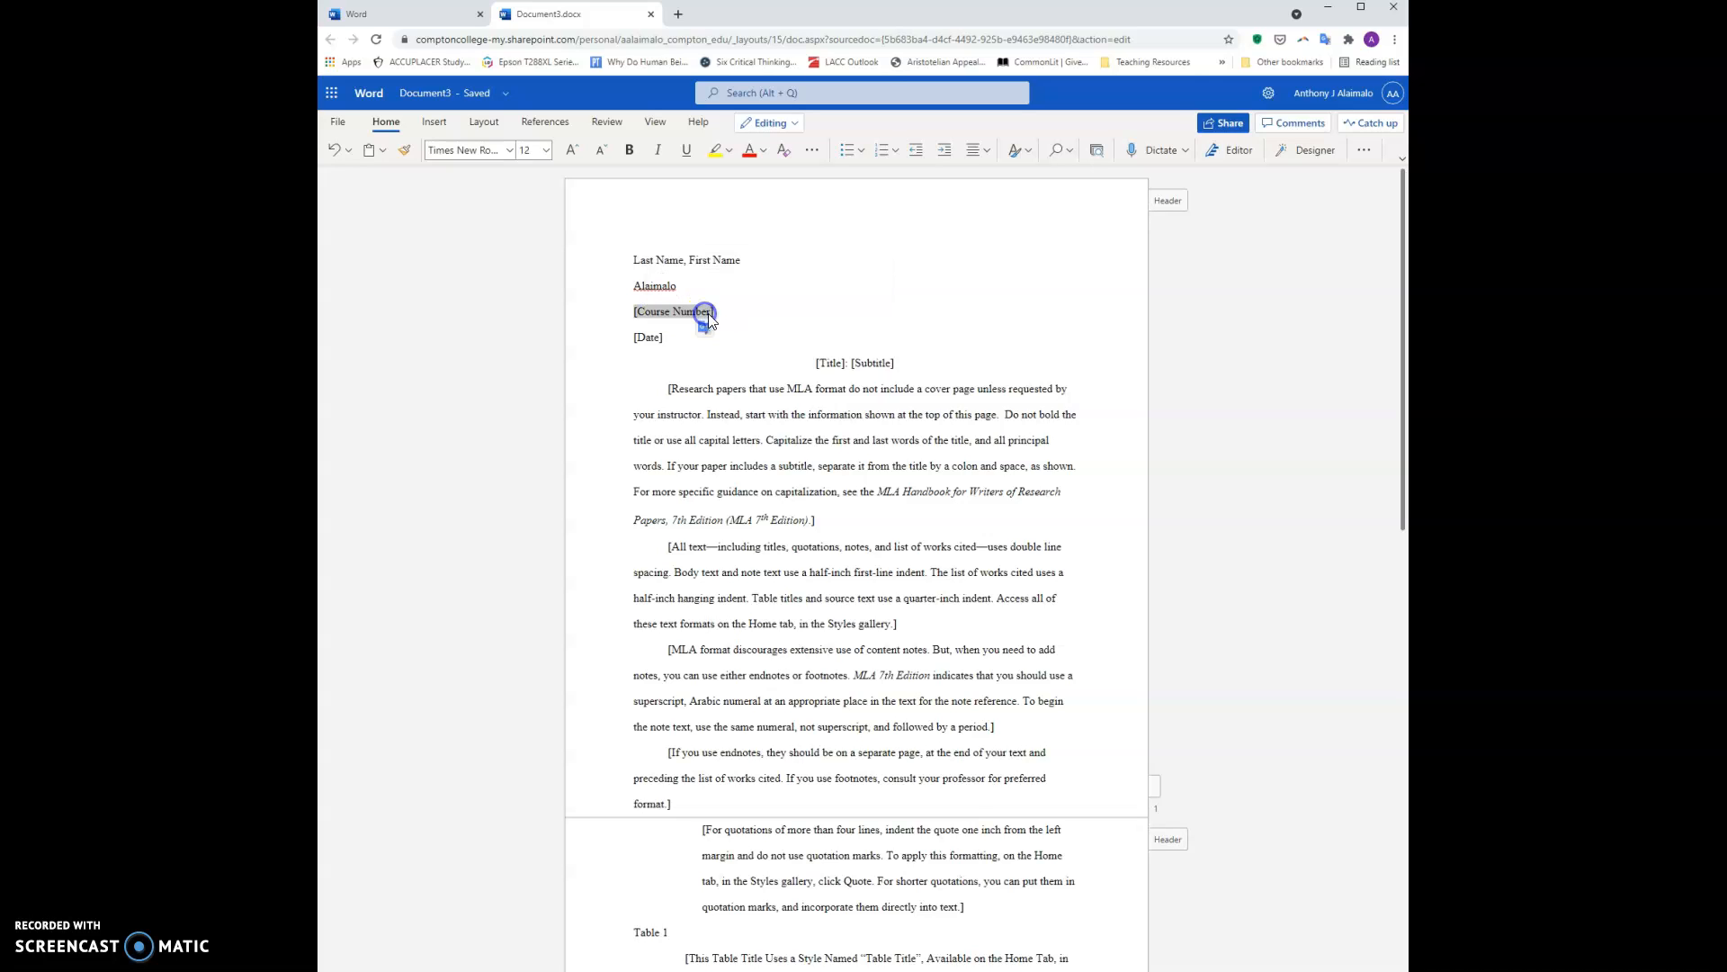
{"action": "type", "text": "Engl"}
{"action": "type", "text": "70175)"}
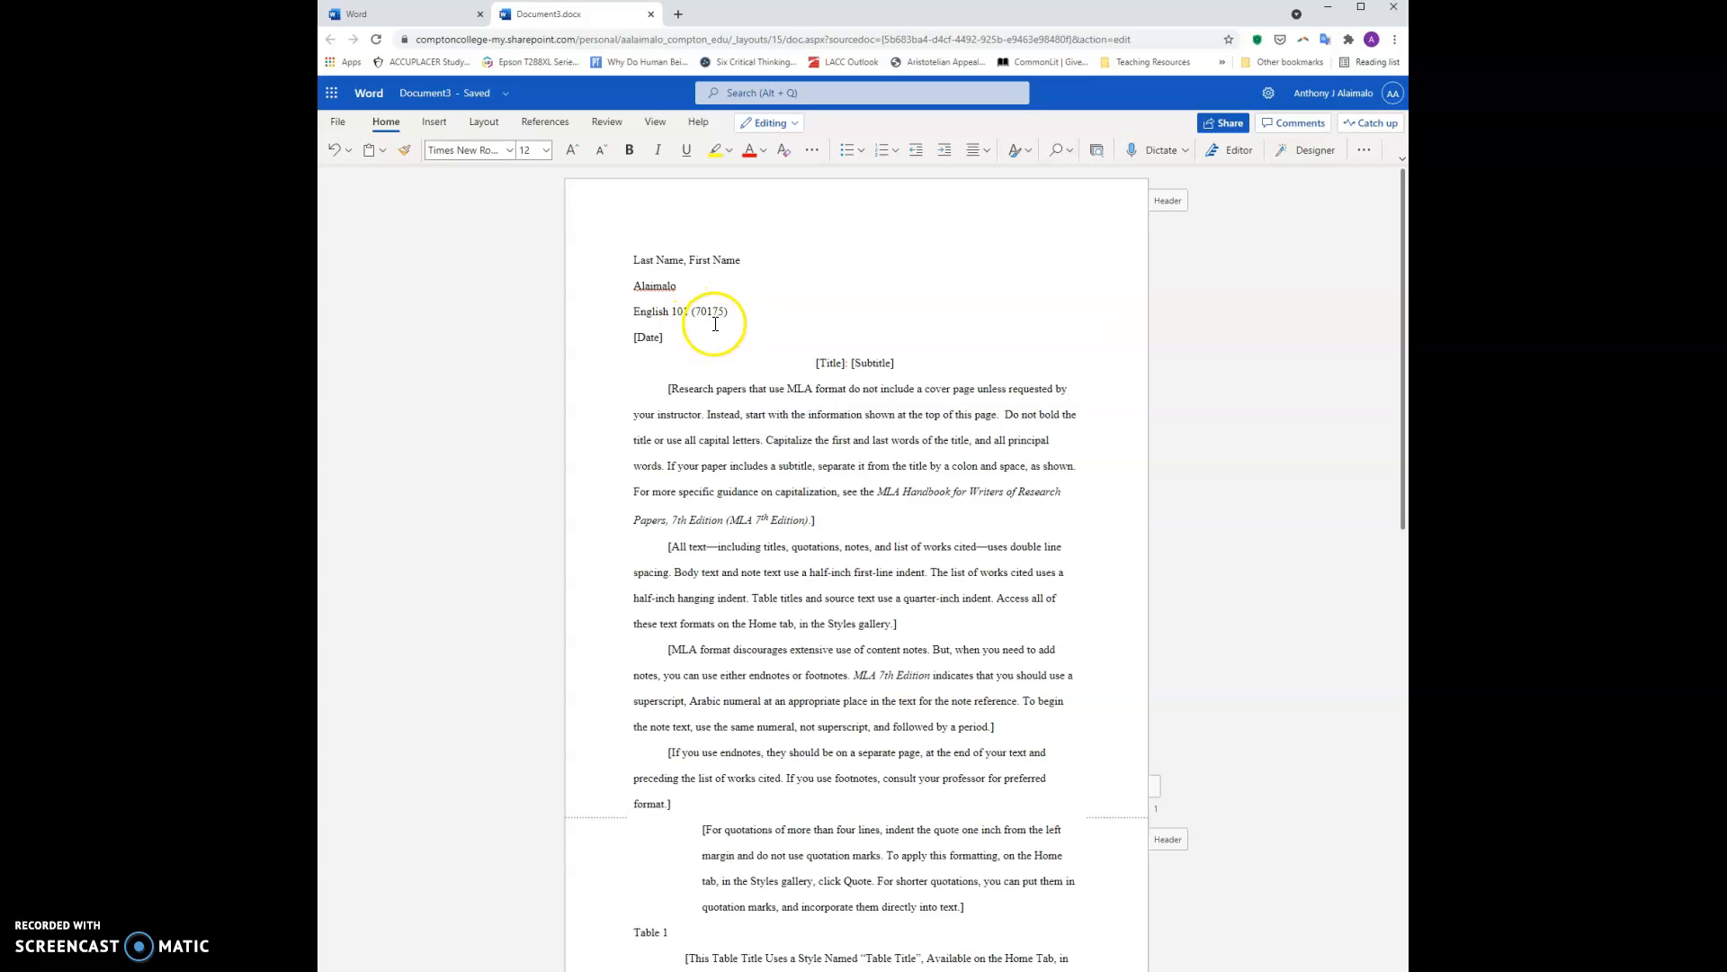
Replace the date placeholder with "22 August 2021"
{"action": "left_click", "coordinate": [640, 338]}
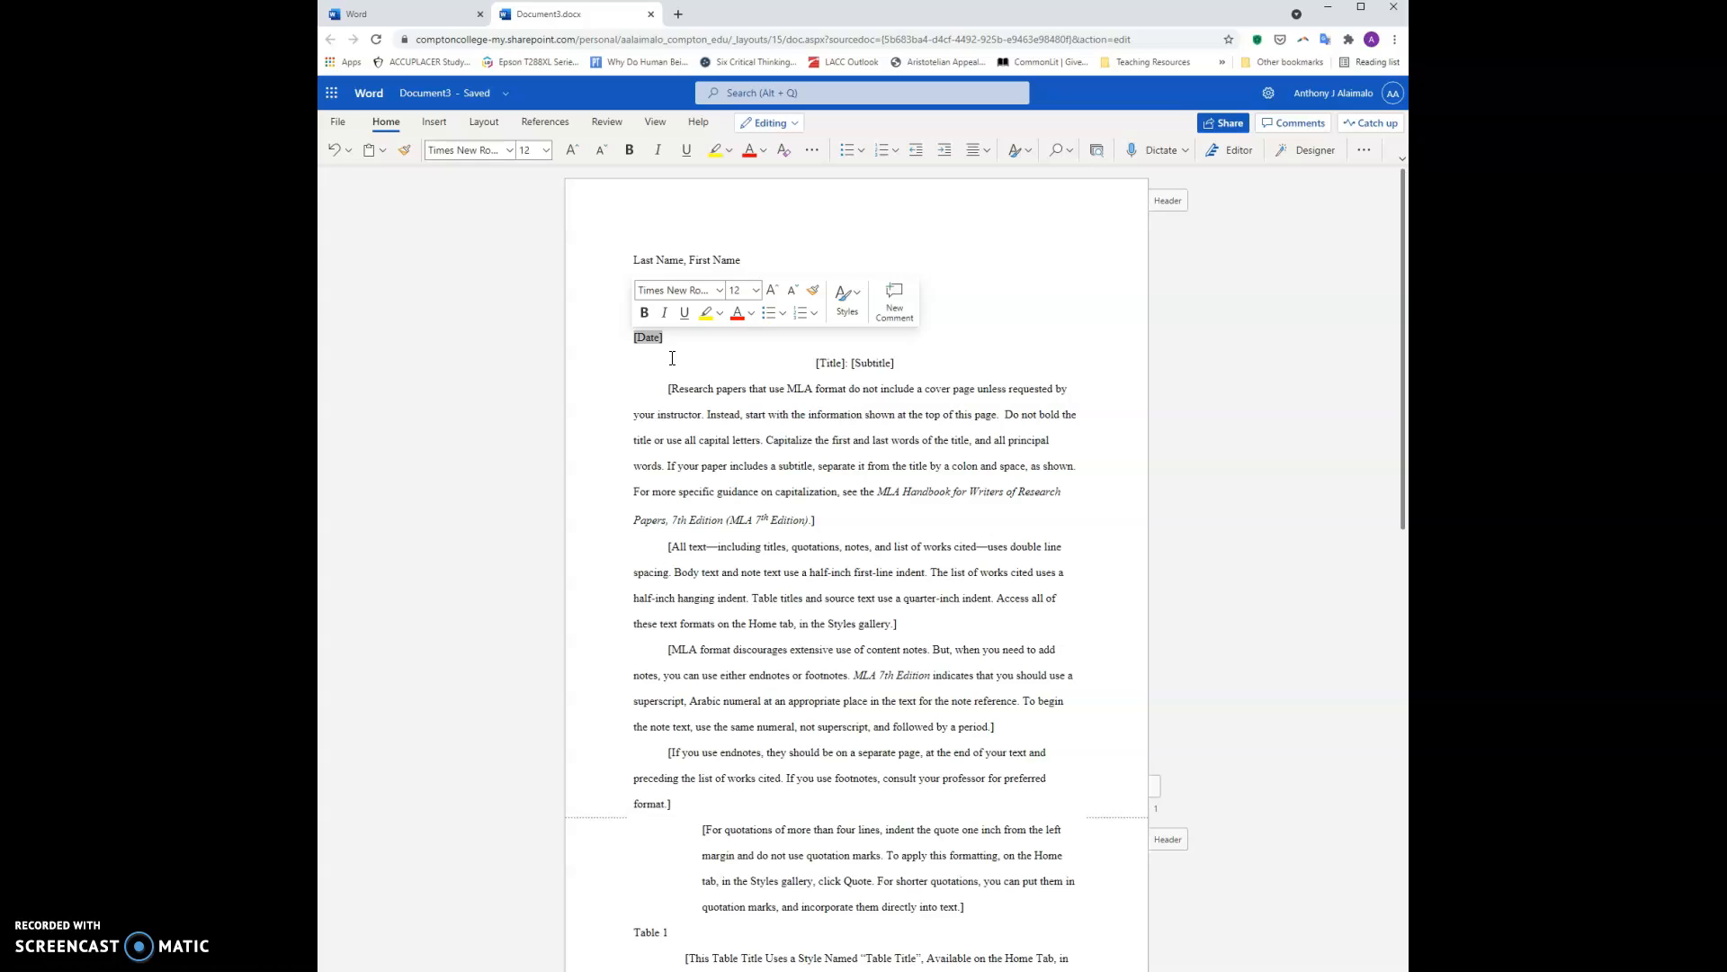
{"action": "type", "text": "22"}
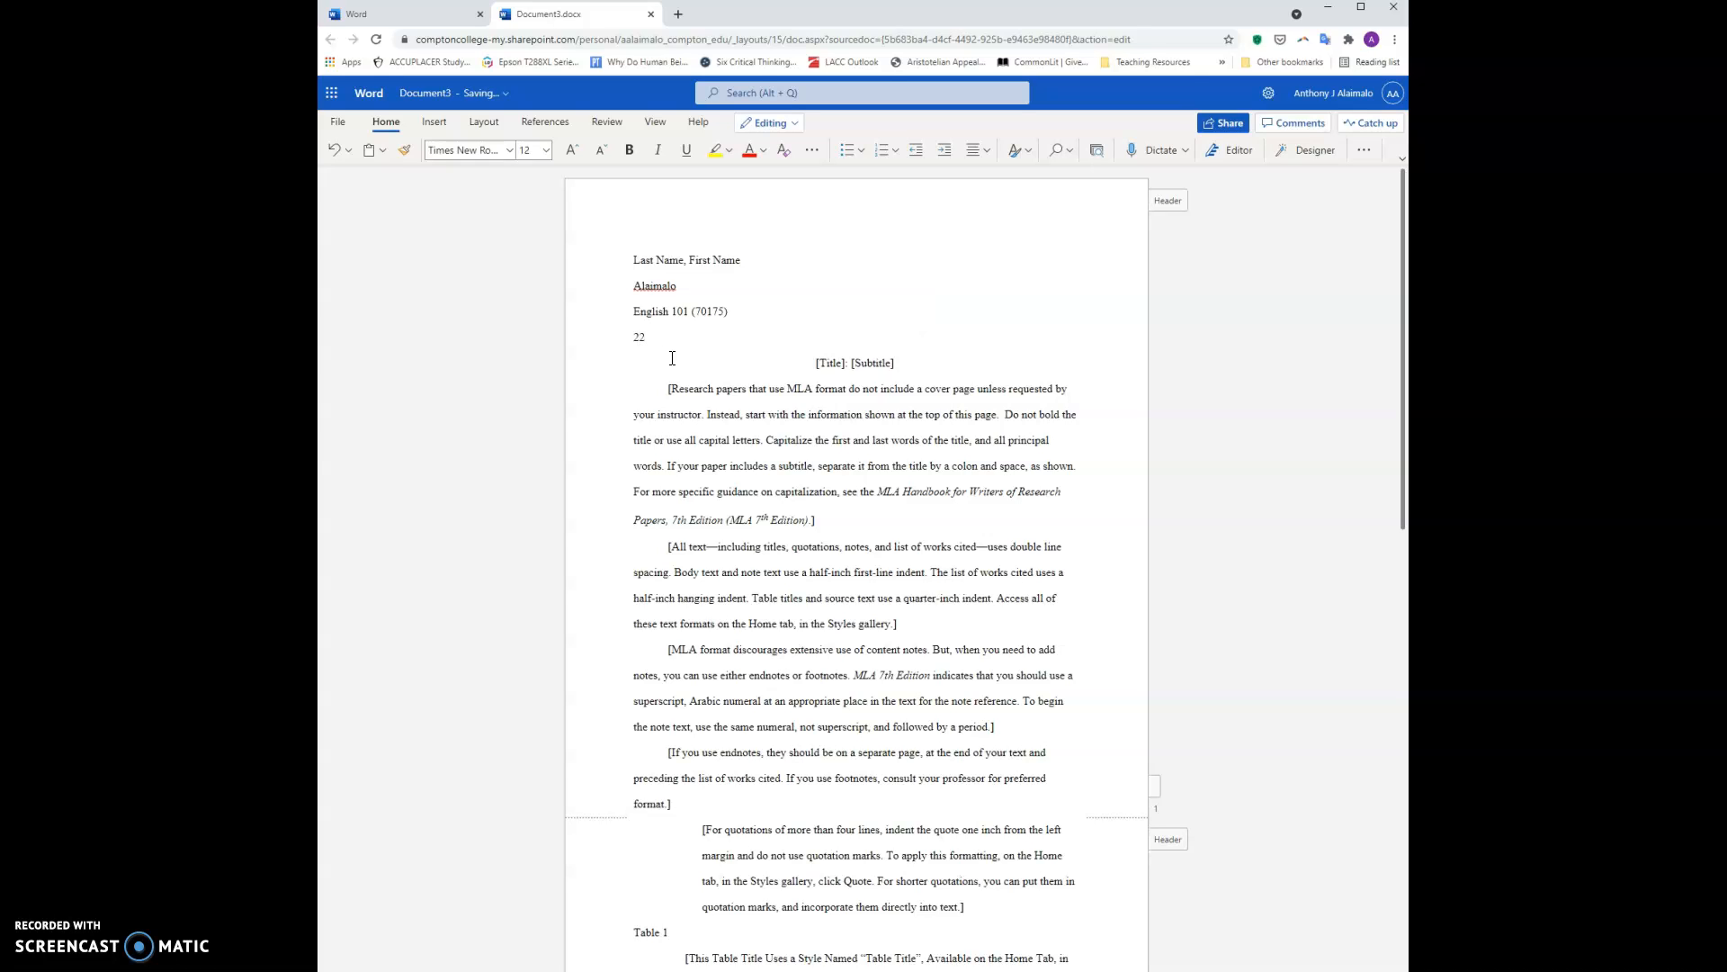
{"action": "type", "text": " August 2"}
Delete all the template's sample content below the title line, including the table, chart and works cited entries
{"action": "left_click_drag", "start_coordinate": [814, 362], "coordinate": [846, 362]}
{"action": "left_click", "coordinate": [807, 366]}
{"action": "scroll", "coordinate": [1094, 636], "scroll_direction": "down", "scroll_amount": 1}
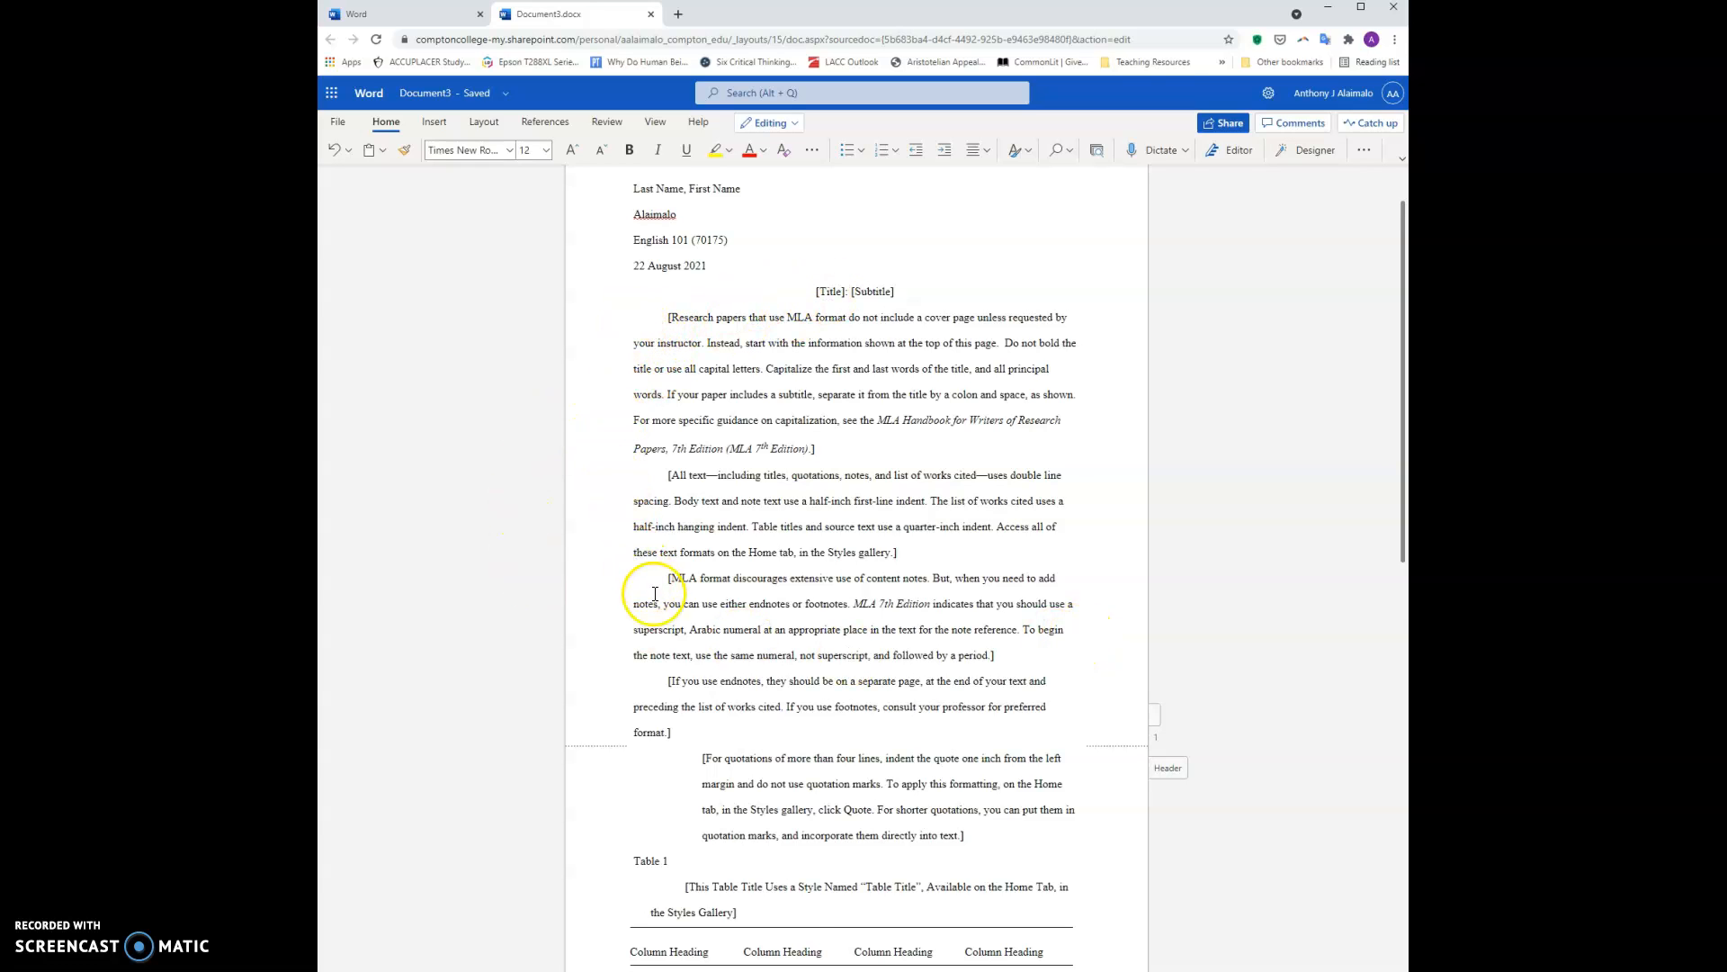
{"action": "scroll", "coordinate": [621, 675], "scroll_direction": "down", "scroll_amount": 2}
{"action": "scroll", "coordinate": [610, 816], "scroll_direction": "down", "scroll_amount": 4}
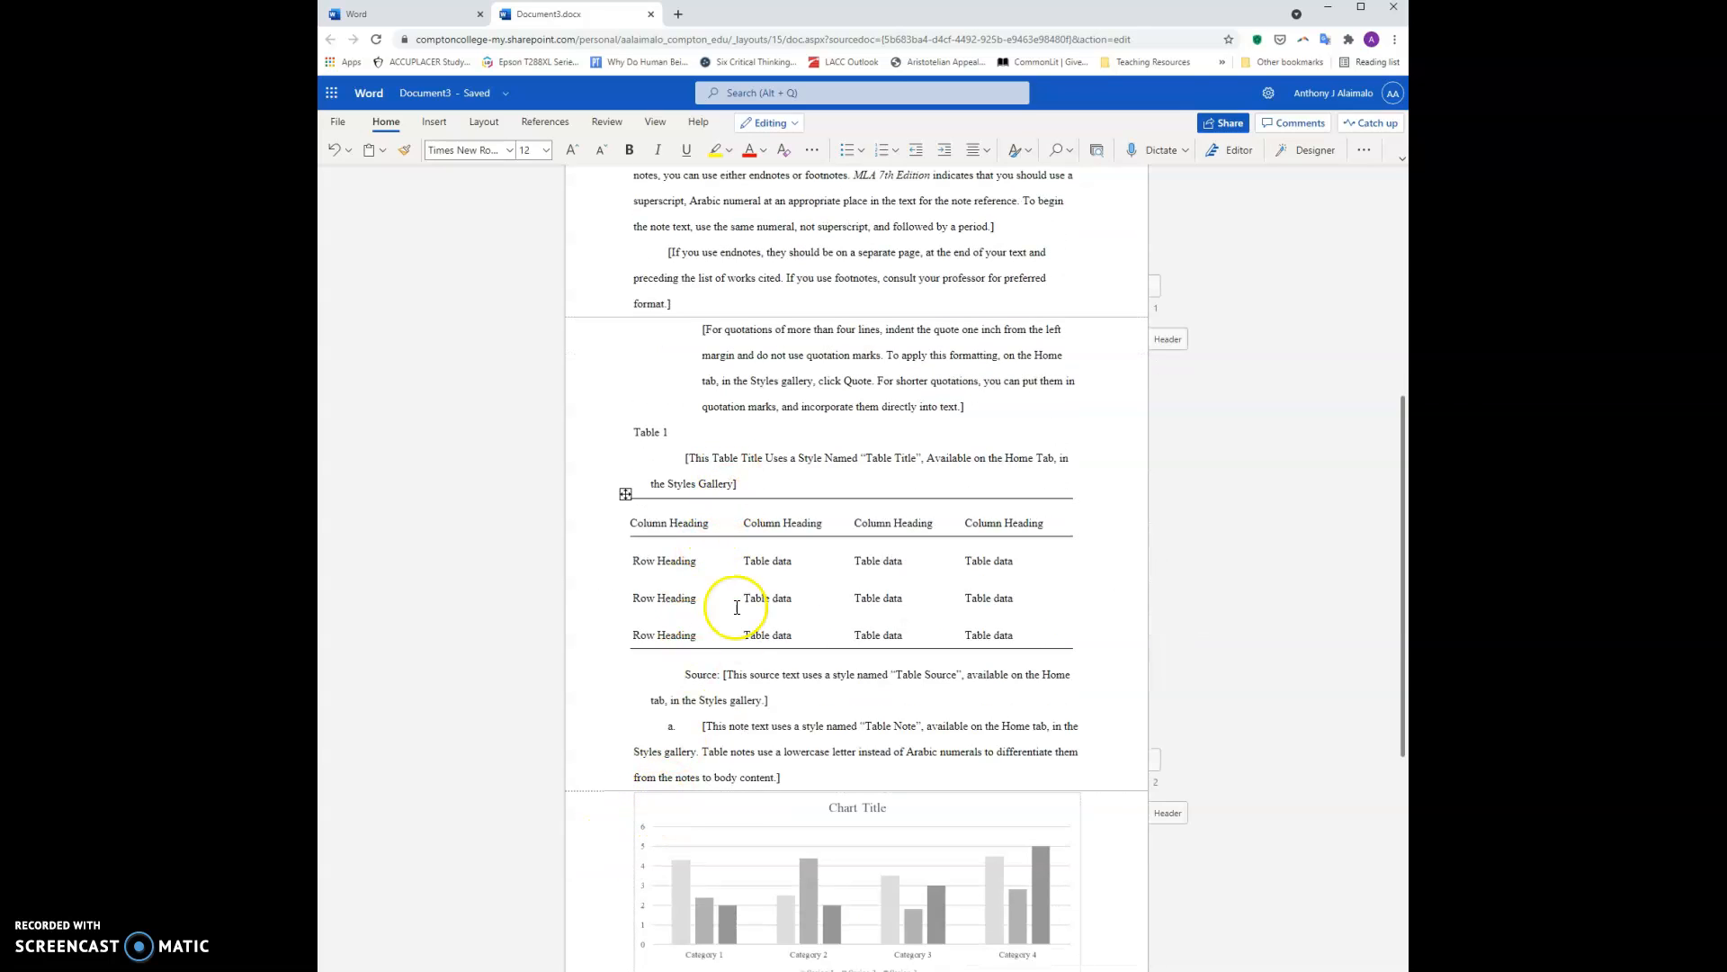
{"action": "scroll", "coordinate": [887, 548], "scroll_direction": "down", "scroll_amount": 7}
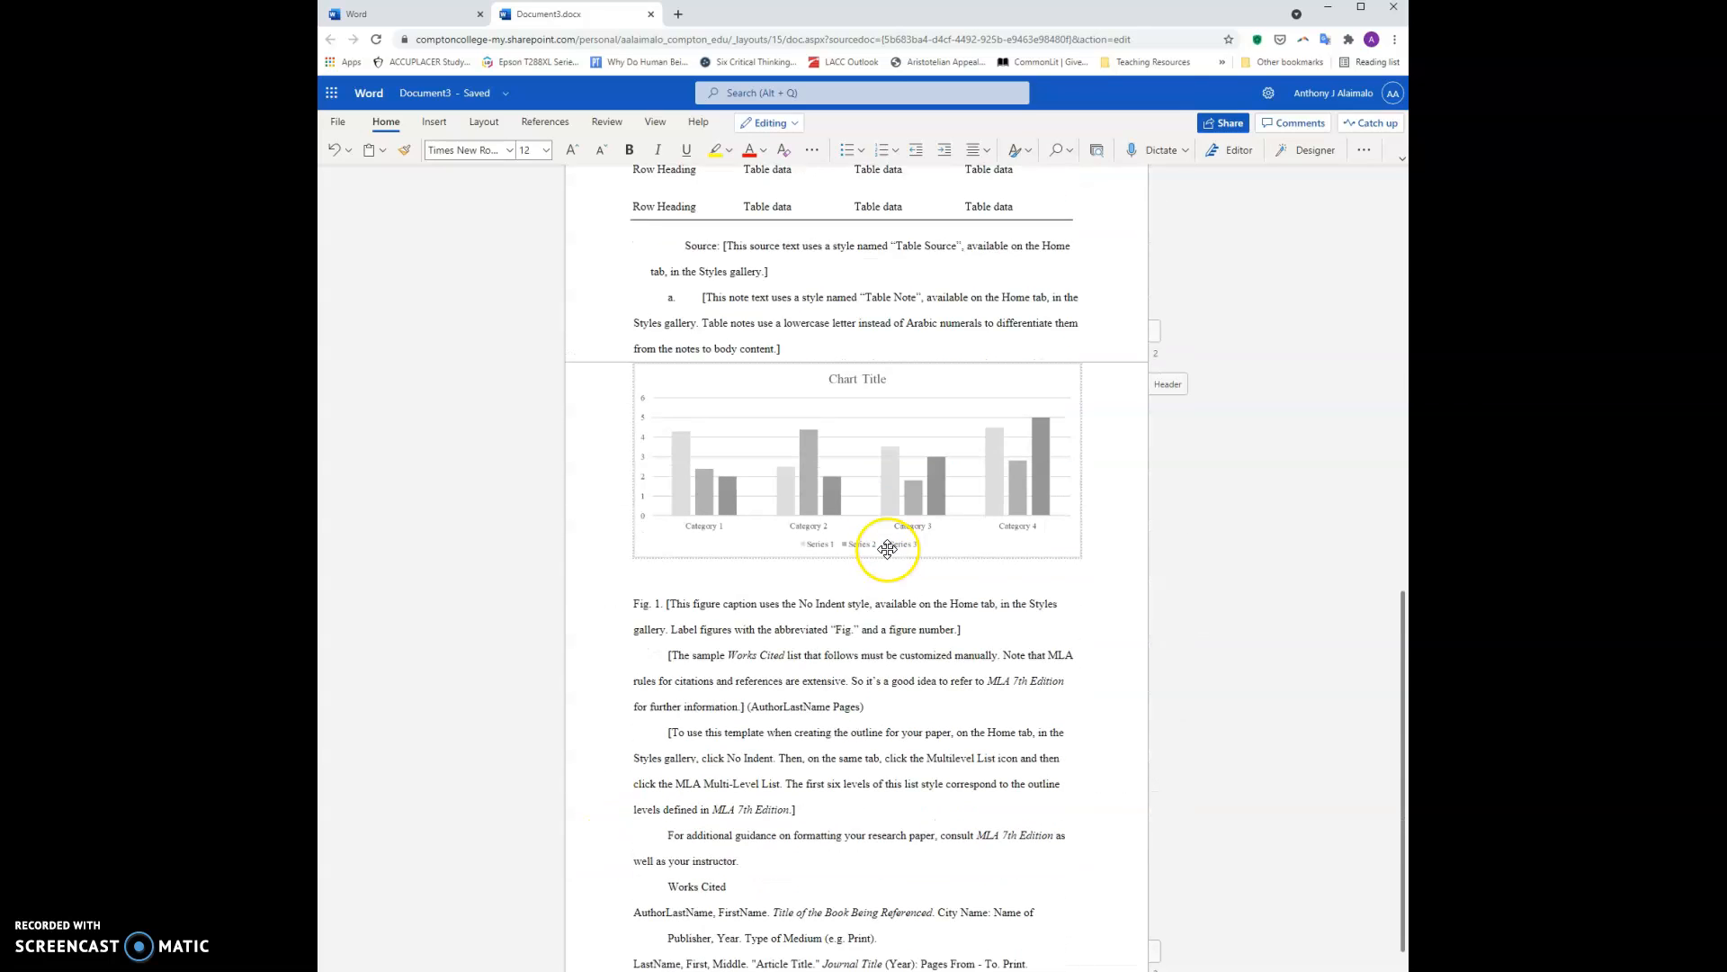
{"action": "scroll", "coordinate": [879, 834], "scroll_direction": "up", "scroll_amount": 1}
{"action": "scroll", "coordinate": [880, 834], "scroll_direction": "down", "scroll_amount": 1}
{"action": "left_click_drag", "start_coordinate": [1058, 920], "coordinate": [661, 353]}
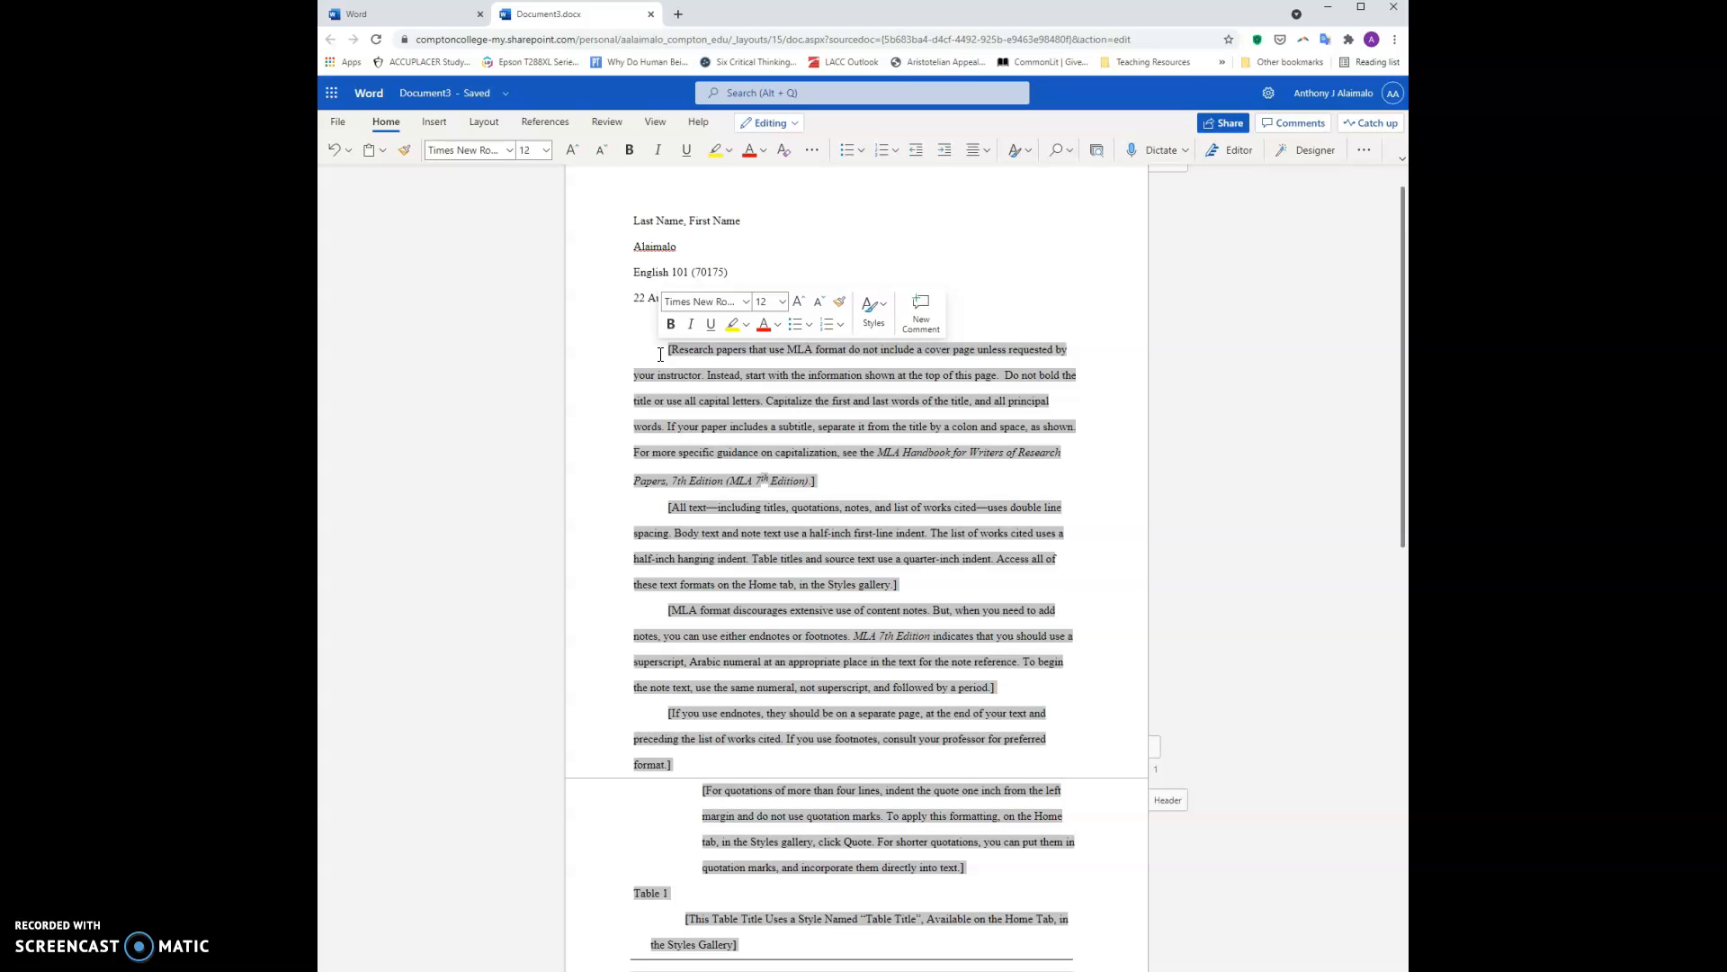
{"action": "key", "text": "Delete"}
{"action": "left_click", "coordinate": [1120, 455]}
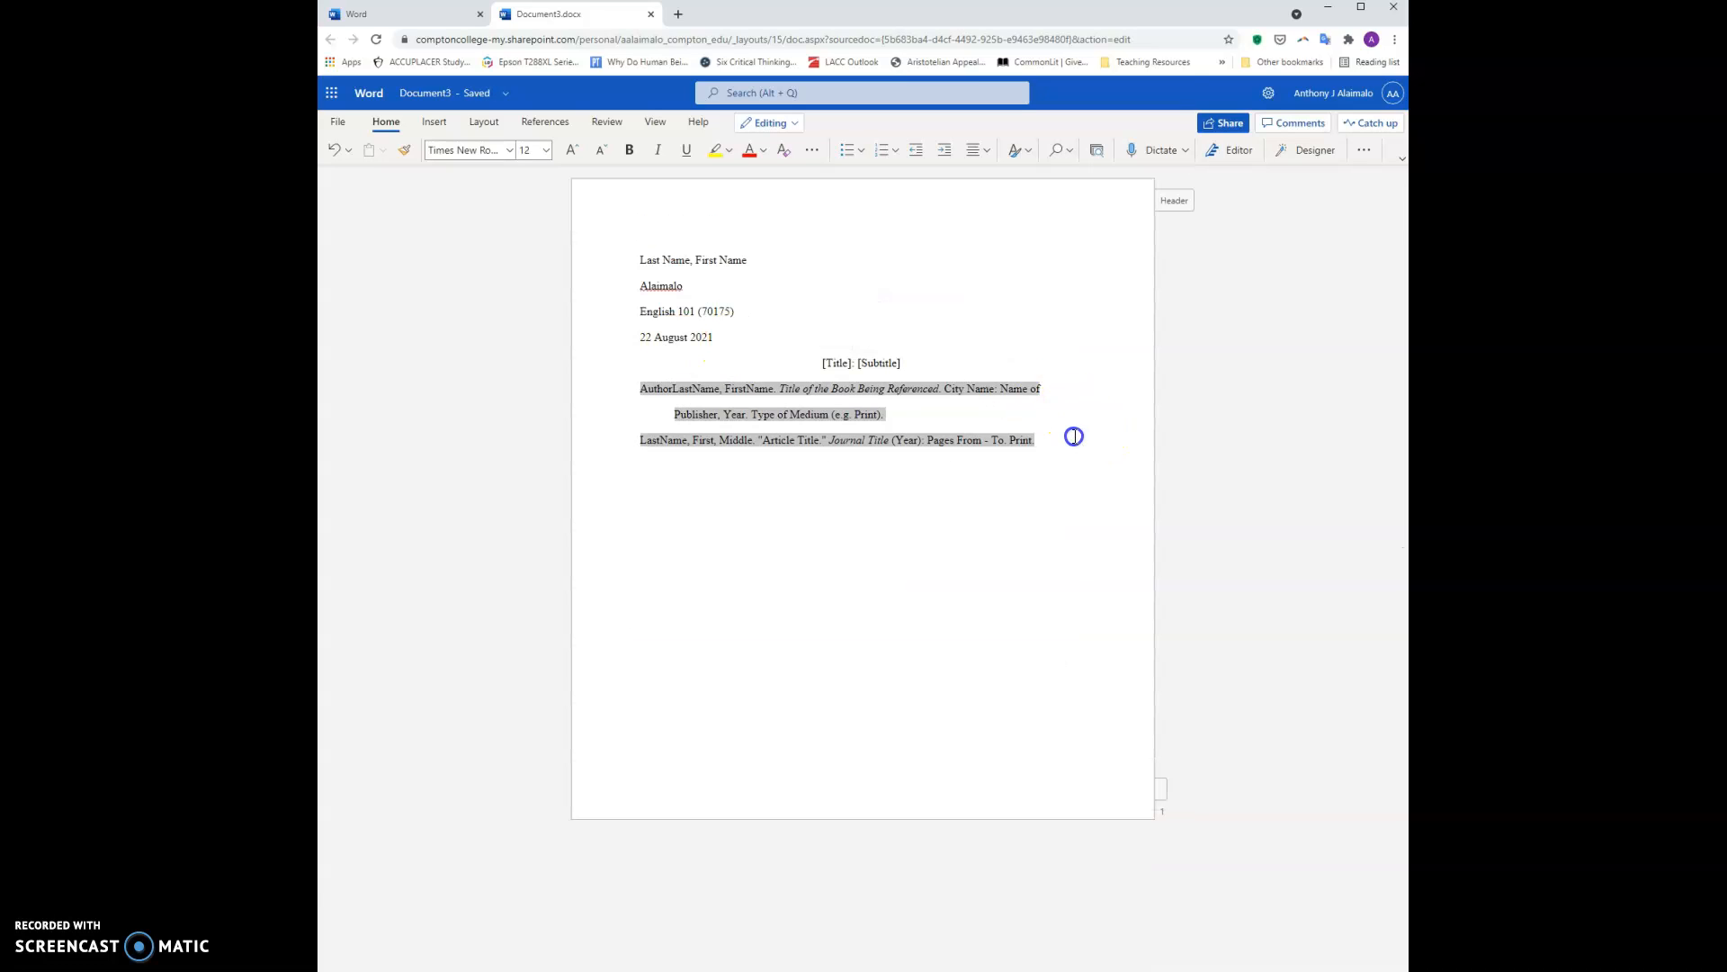
{"action": "key", "text": "Delete"}
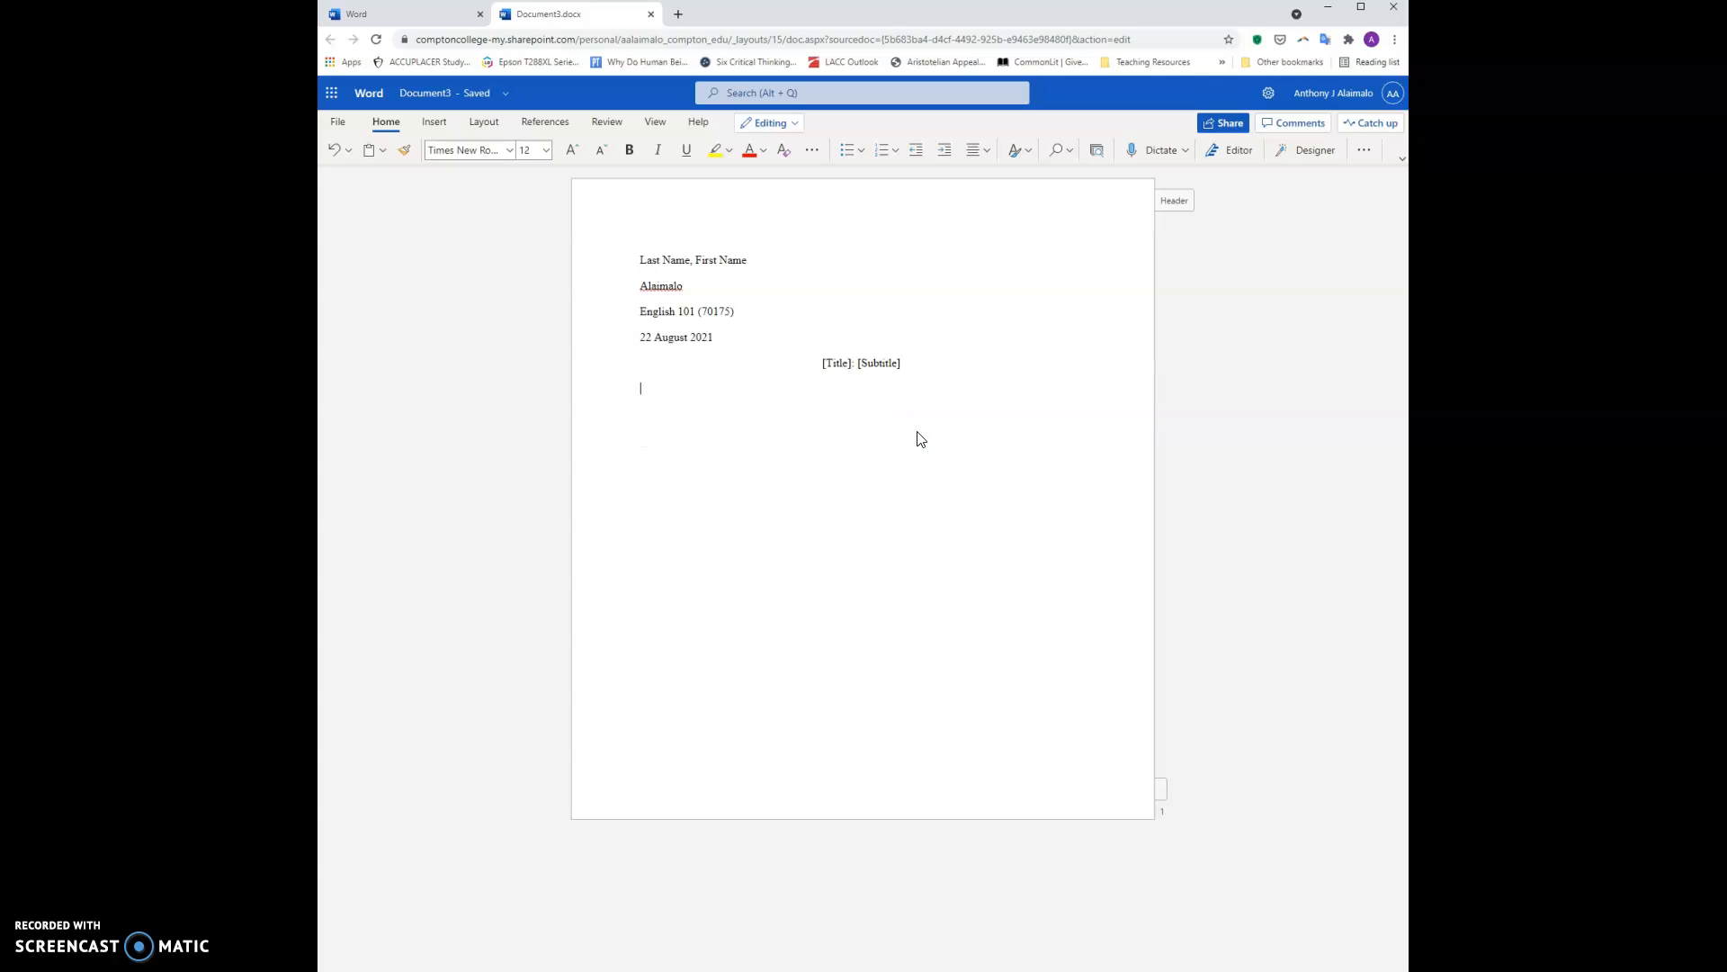
Replace the "[Title]: [Subtitle]" placeholder with "Title"
{"action": "left_click", "coordinate": [918, 363]}
{"action": "left_click", "coordinate": [827, 364]}
{"action": "left_click", "coordinate": [881, 365]}
{"action": "left_click", "coordinate": [910, 364]}
{"action": "left_click", "coordinate": [826, 362]}
{"action": "left_click_drag", "start_coordinate": [814, 365], "coordinate": [881, 369]}
{"action": "key", "text": "BackSpace"}
{"action": "type", "text": "Title"}
{"action": "left_click", "coordinate": [876, 353]}
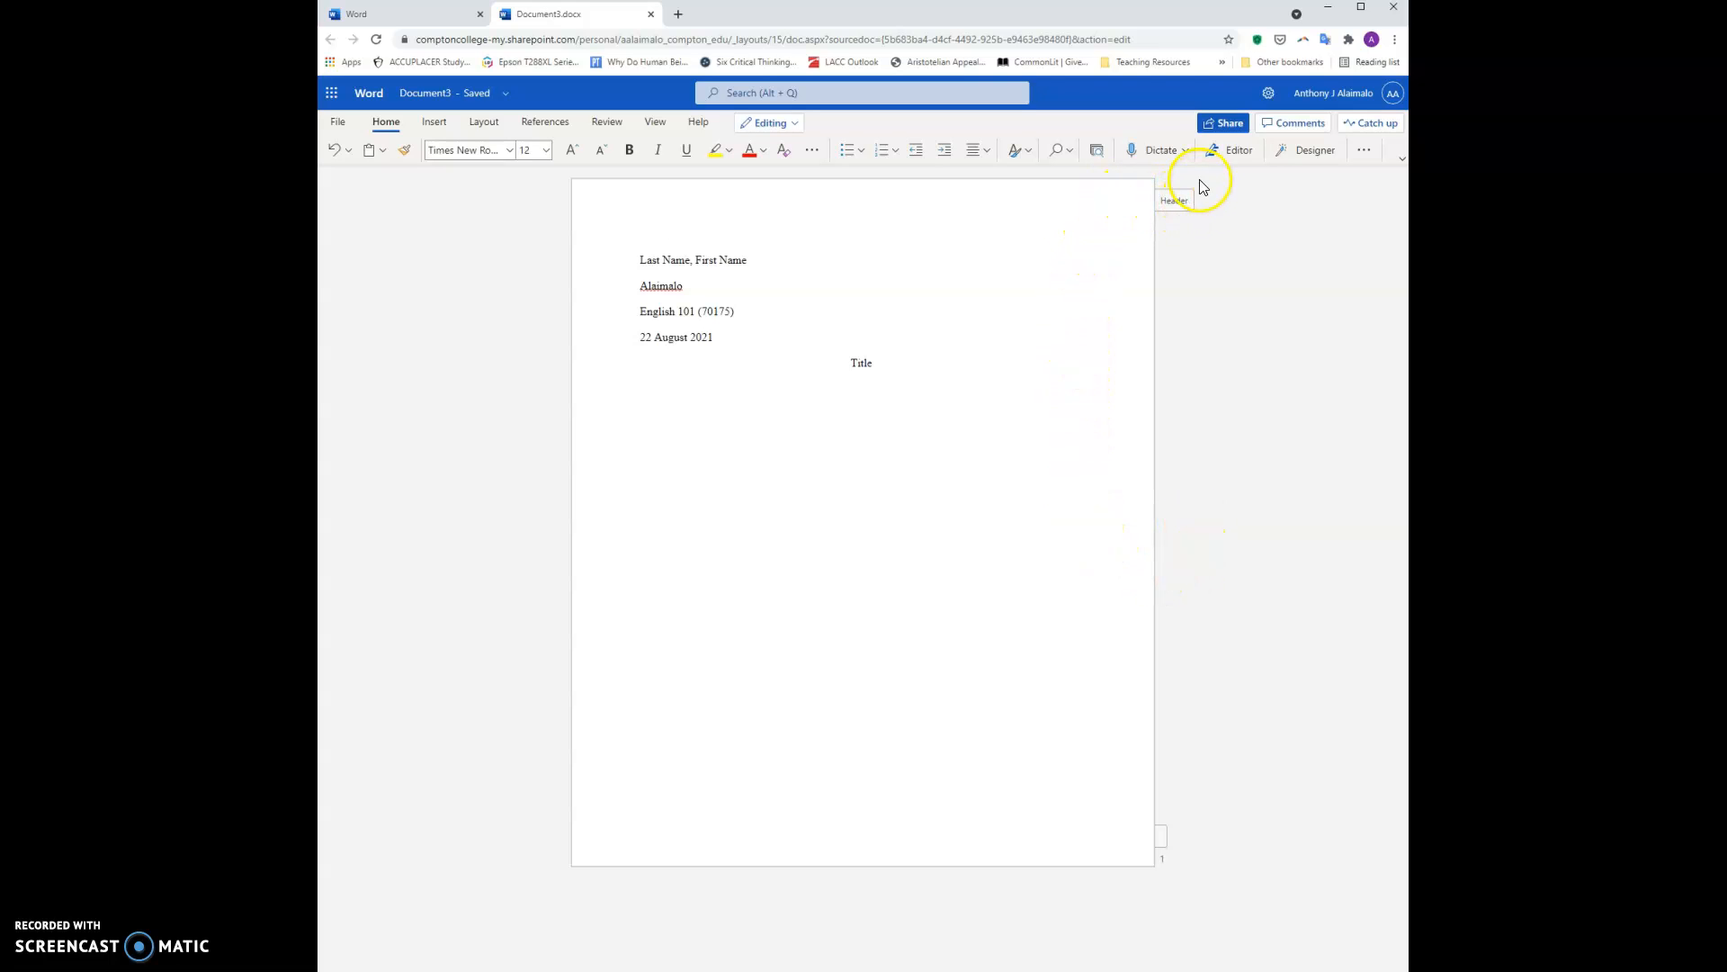
Open the first-page header and replace its bracketed name placeholder with "Last Name"
{"action": "left_click", "coordinate": [1113, 203]}
{"action": "left_click", "coordinate": [1180, 205]}
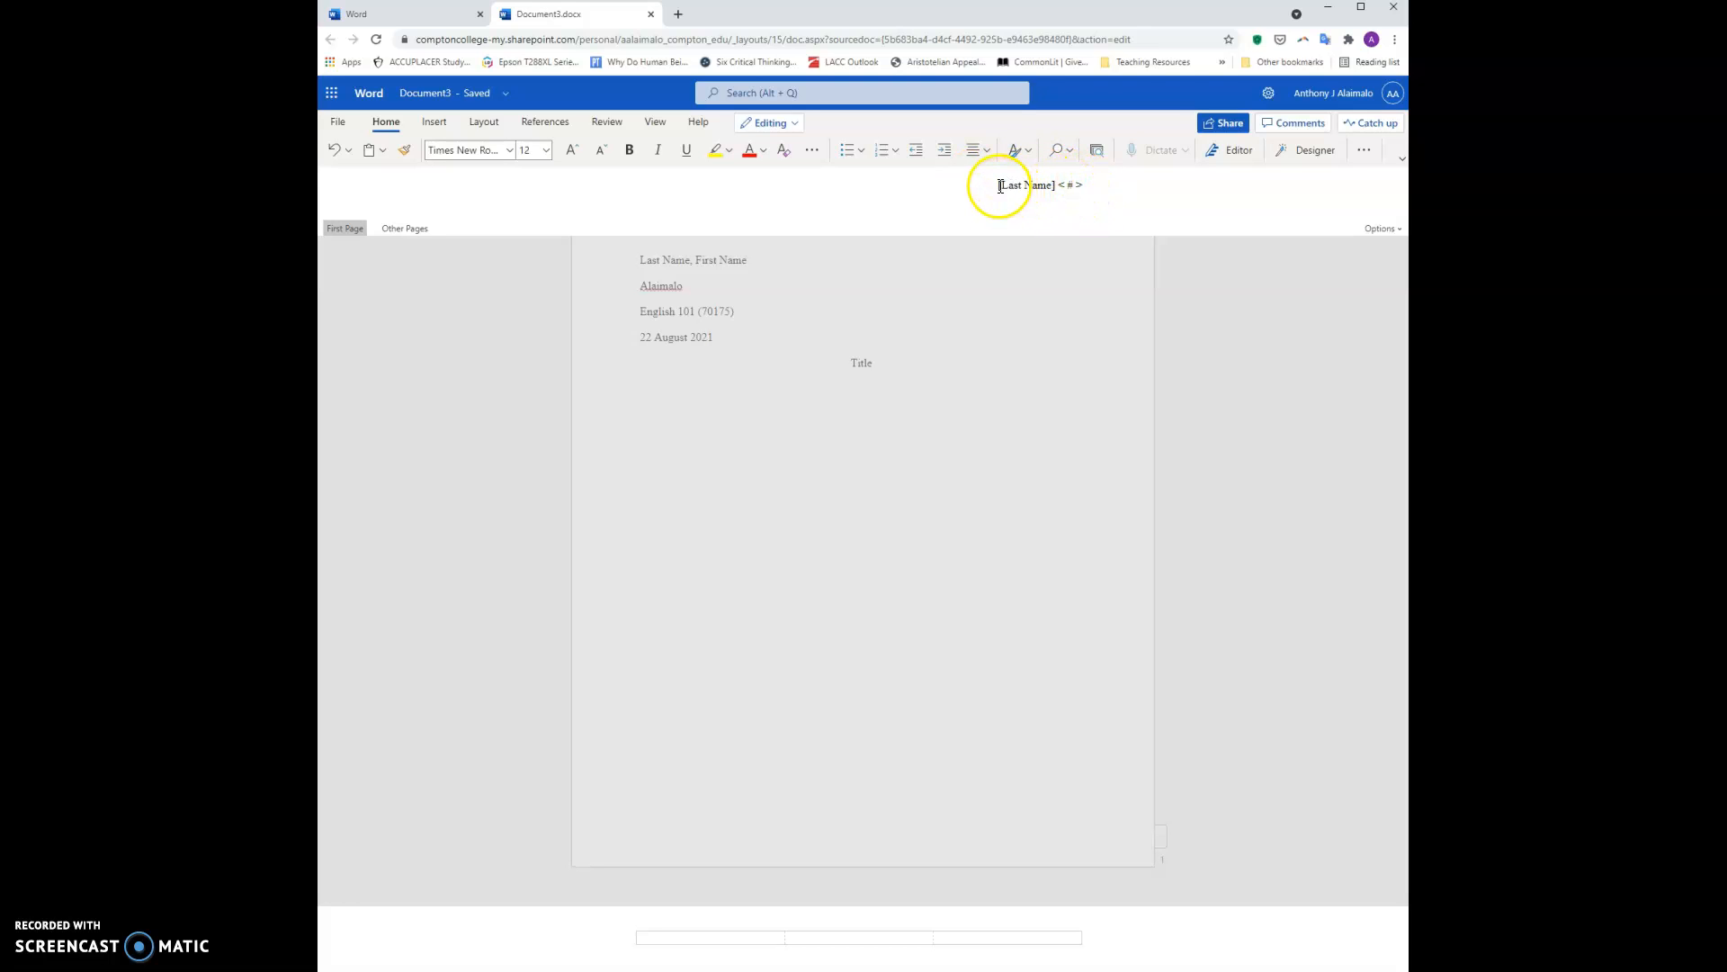
{"action": "left_click_drag", "start_coordinate": [996, 185], "coordinate": [1055, 186]}
{"action": "key", "text": "BackSpace"}
Select the page number field in the header, add a right-aligned header page number and close the header
{"action": "left_click_drag", "start_coordinate": [1082, 187], "coordinate": [1065, 189]}
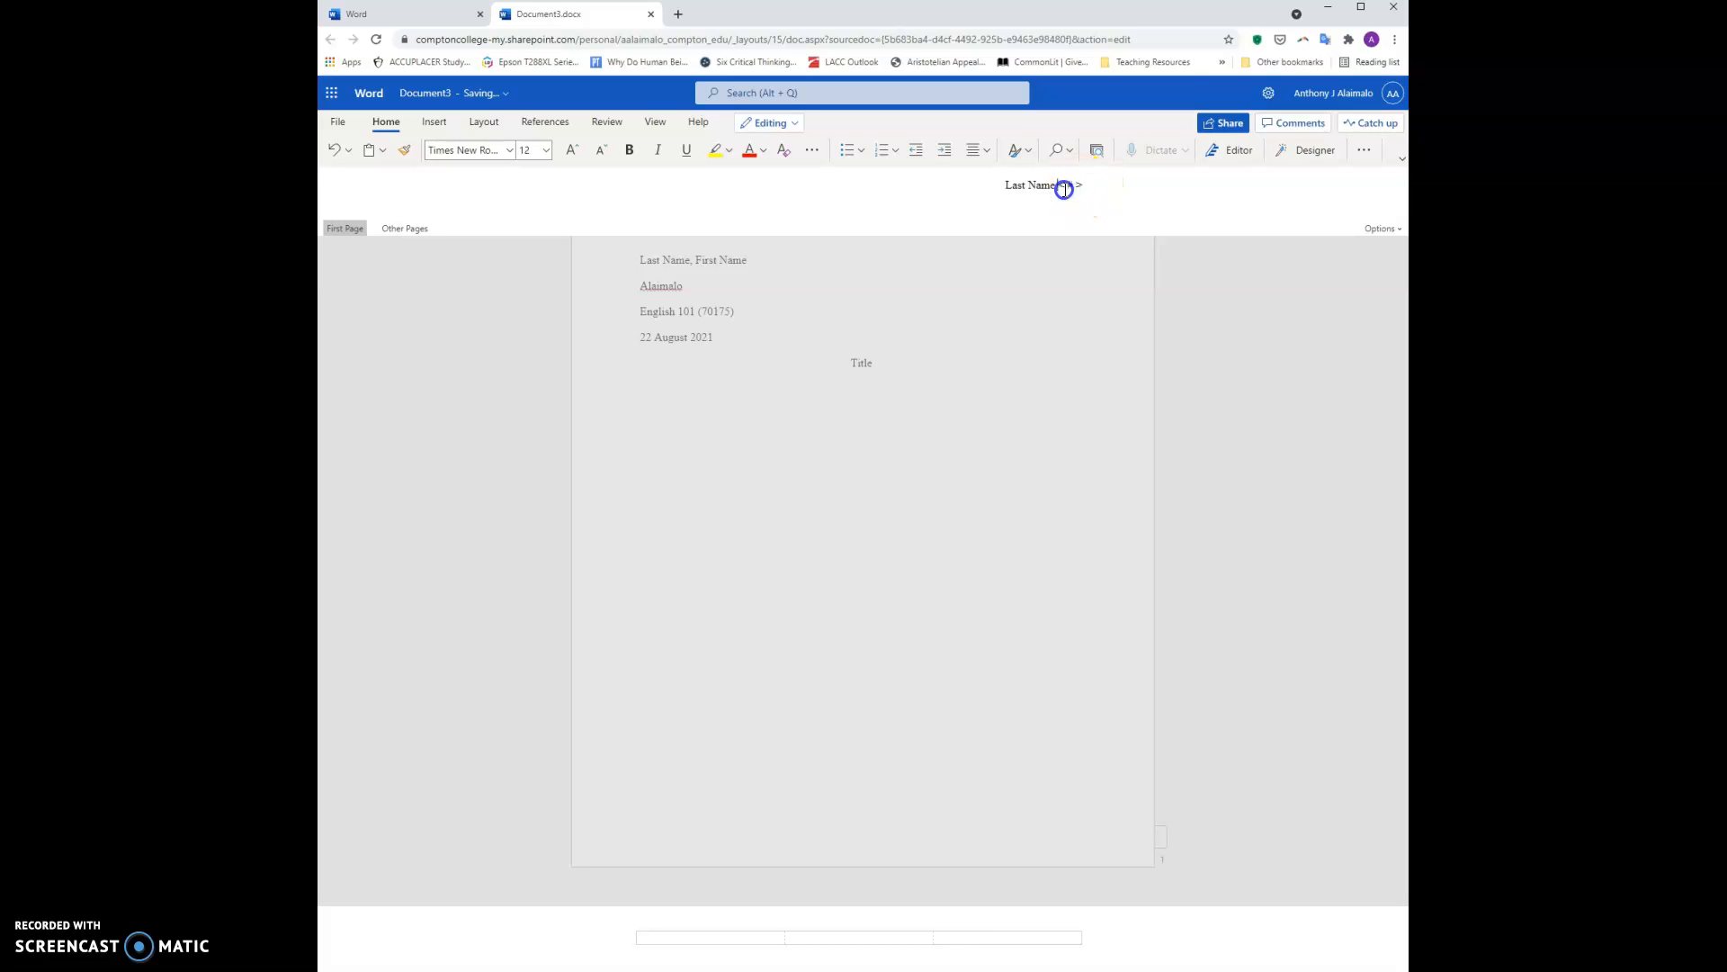
{"action": "double_click", "coordinate": [1070, 187]}
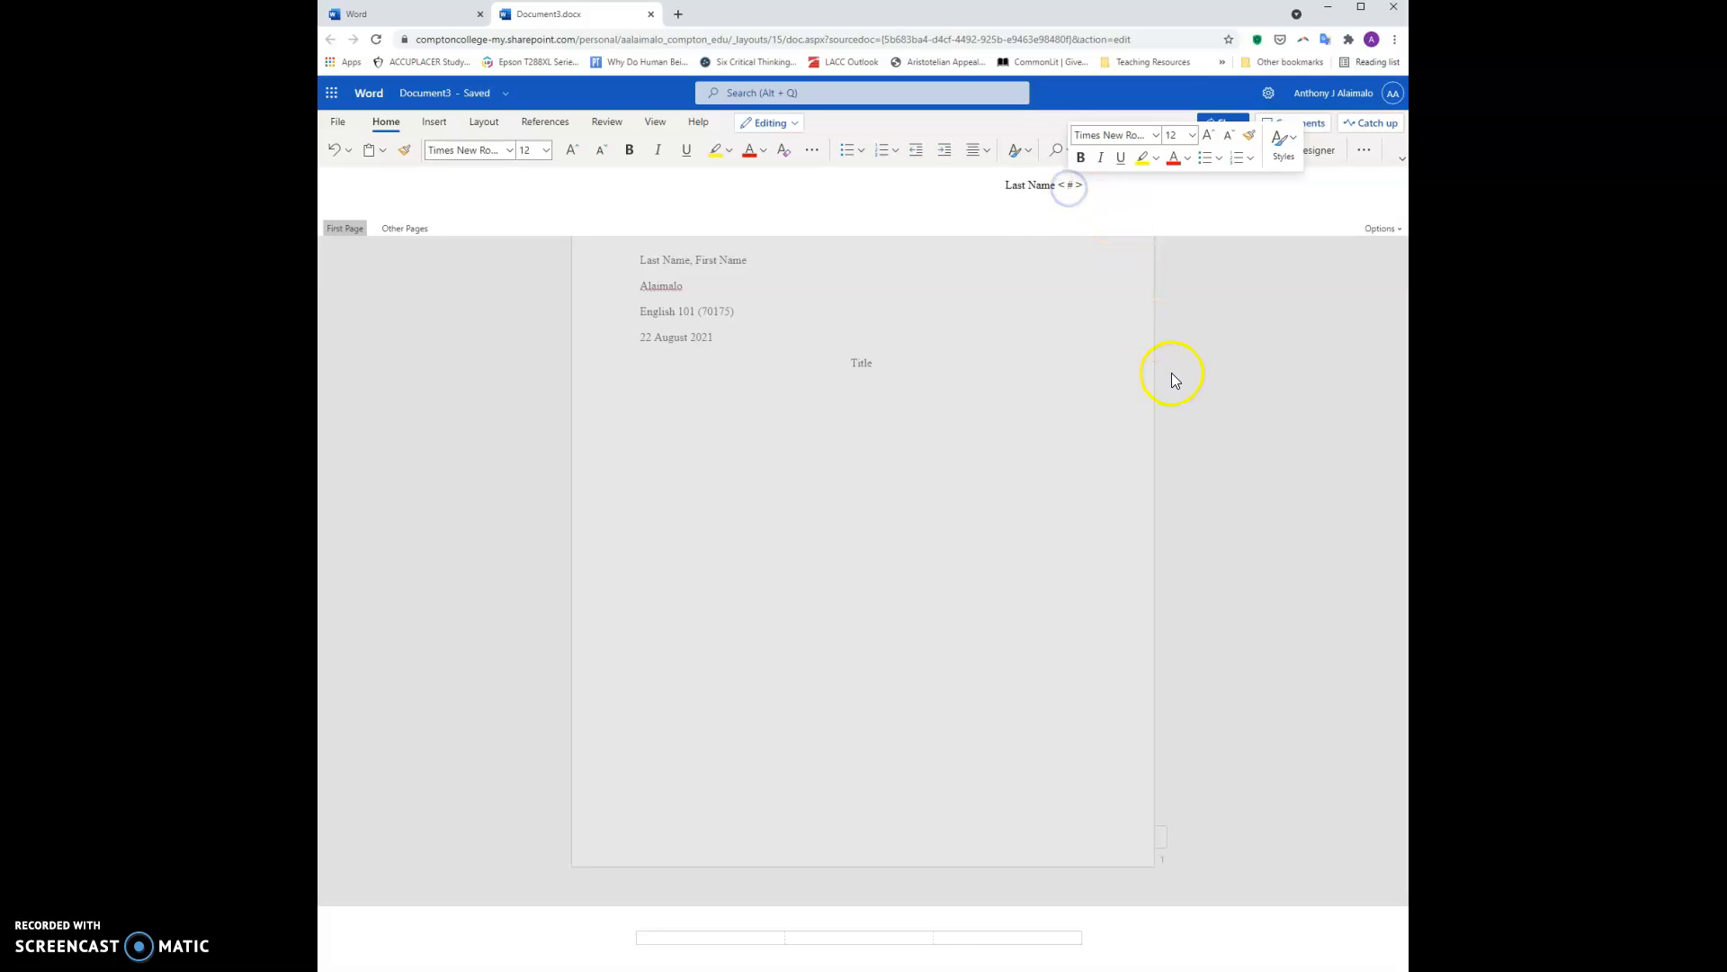
{"action": "left_click_drag", "start_coordinate": [1087, 186], "coordinate": [1067, 187]}
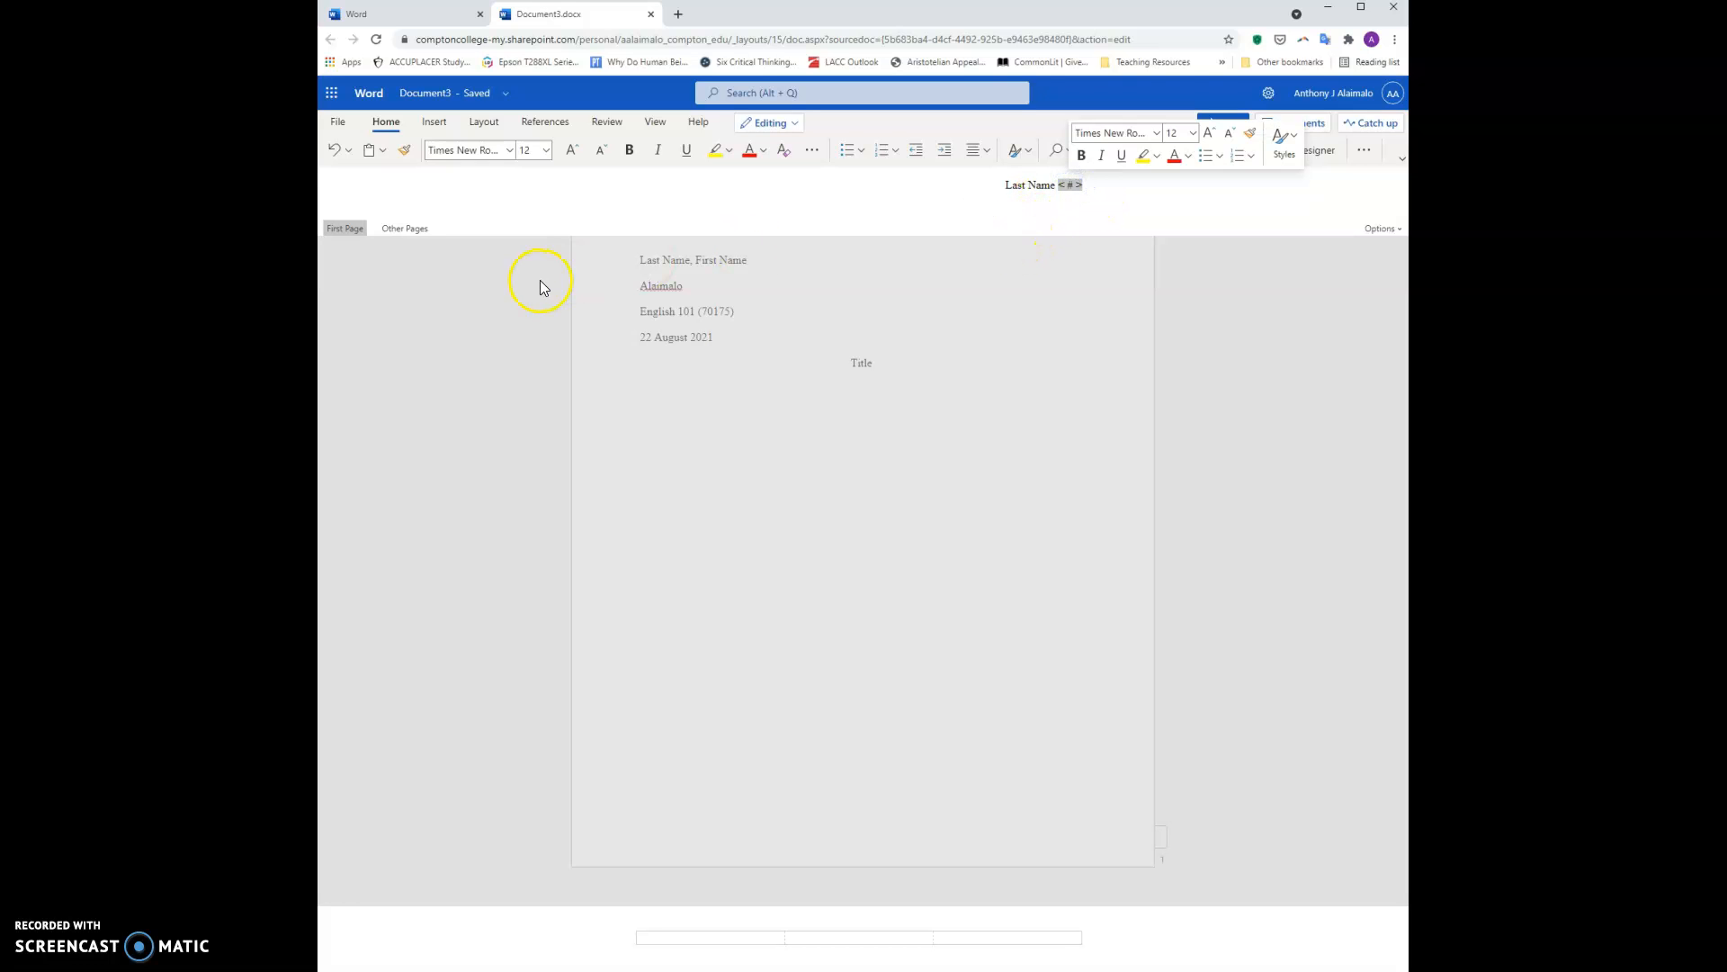
{"action": "left_click", "coordinate": [435, 123]}
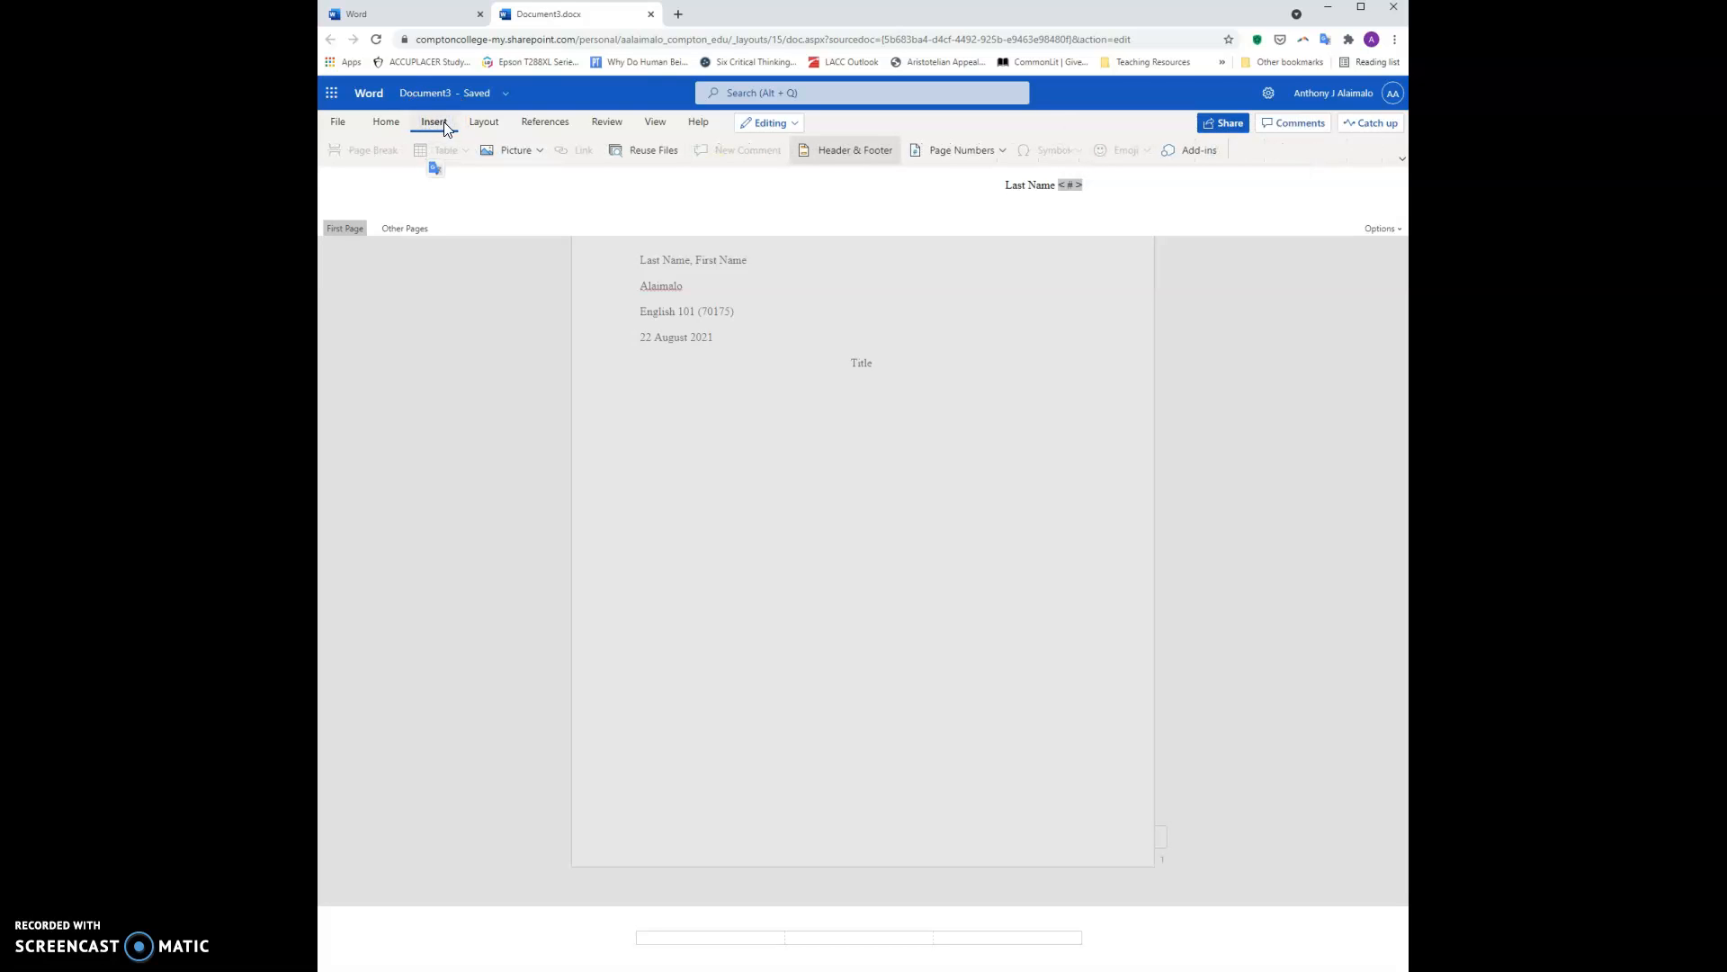
{"action": "left_click", "coordinate": [1002, 151]}
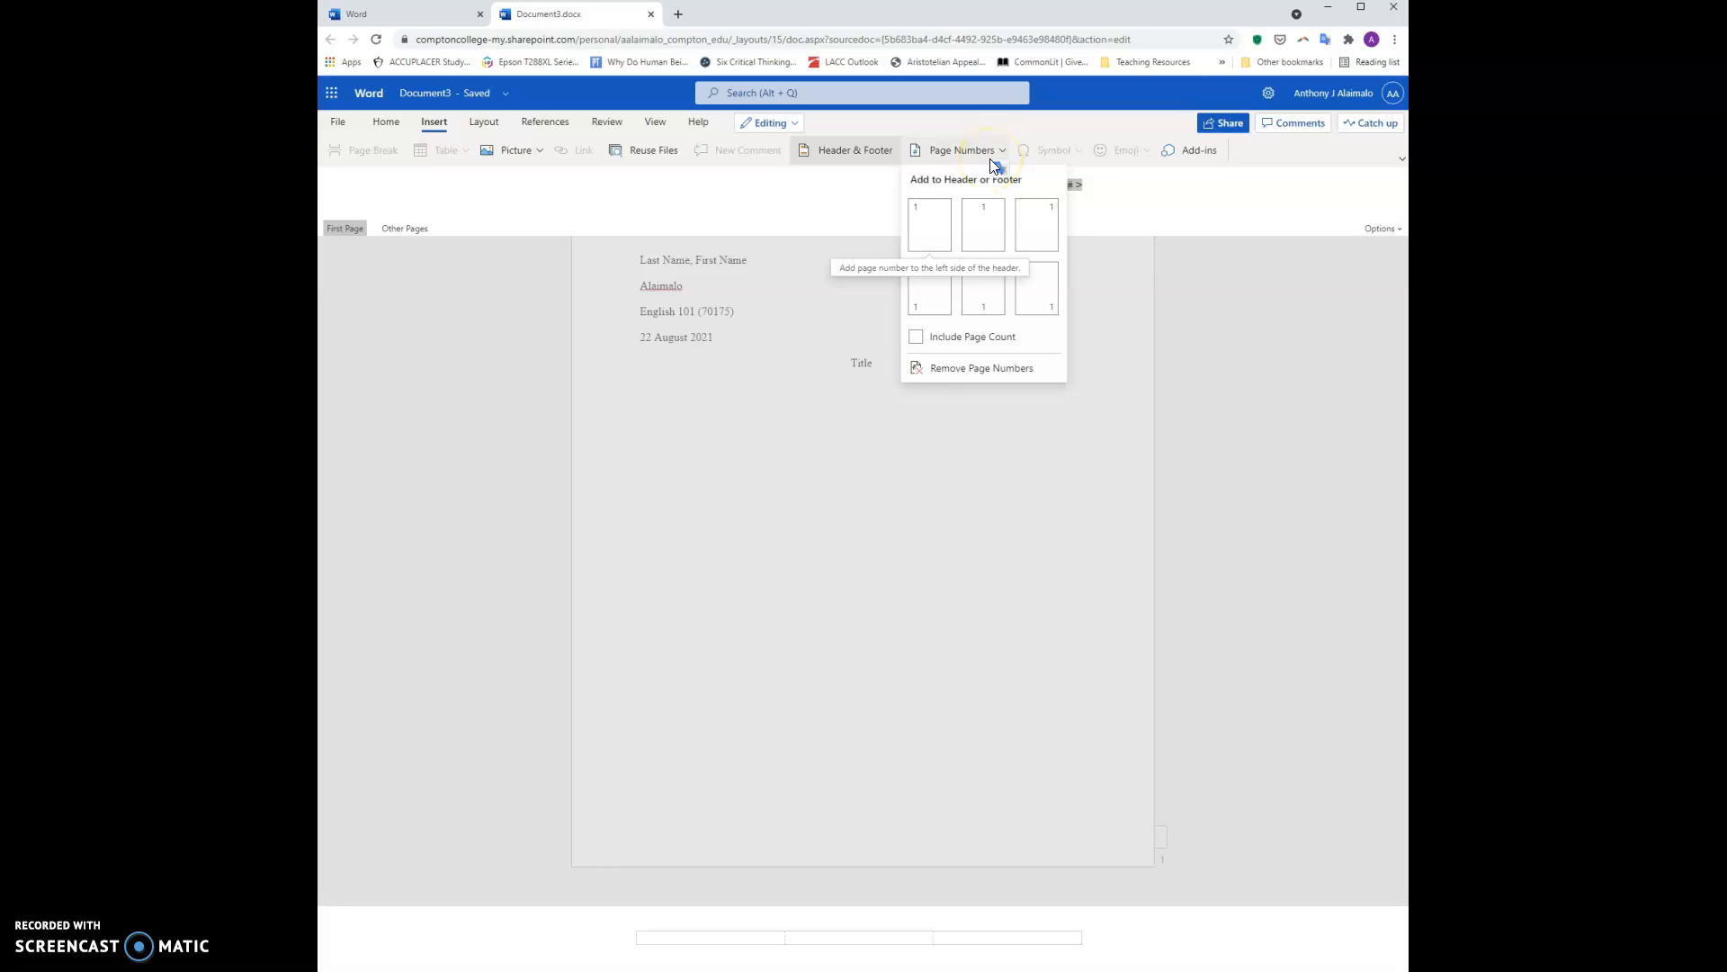
{"action": "left_click", "coordinate": [1038, 221]}
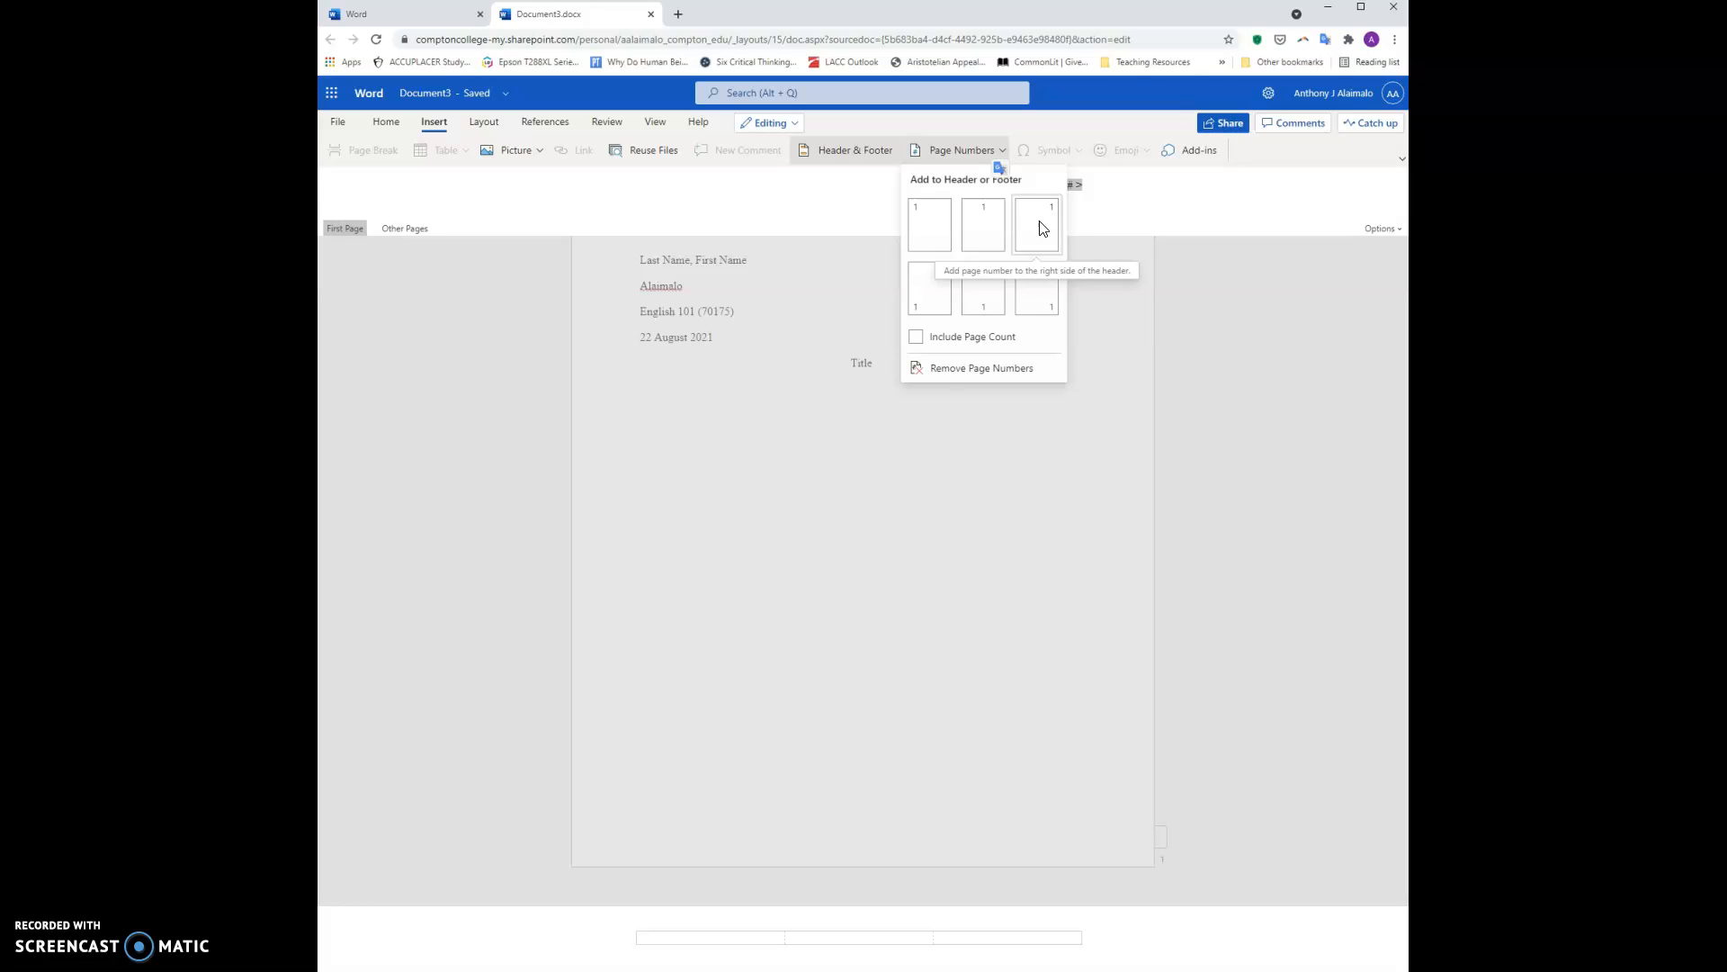
{"action": "left_click", "coordinate": [1041, 225]}
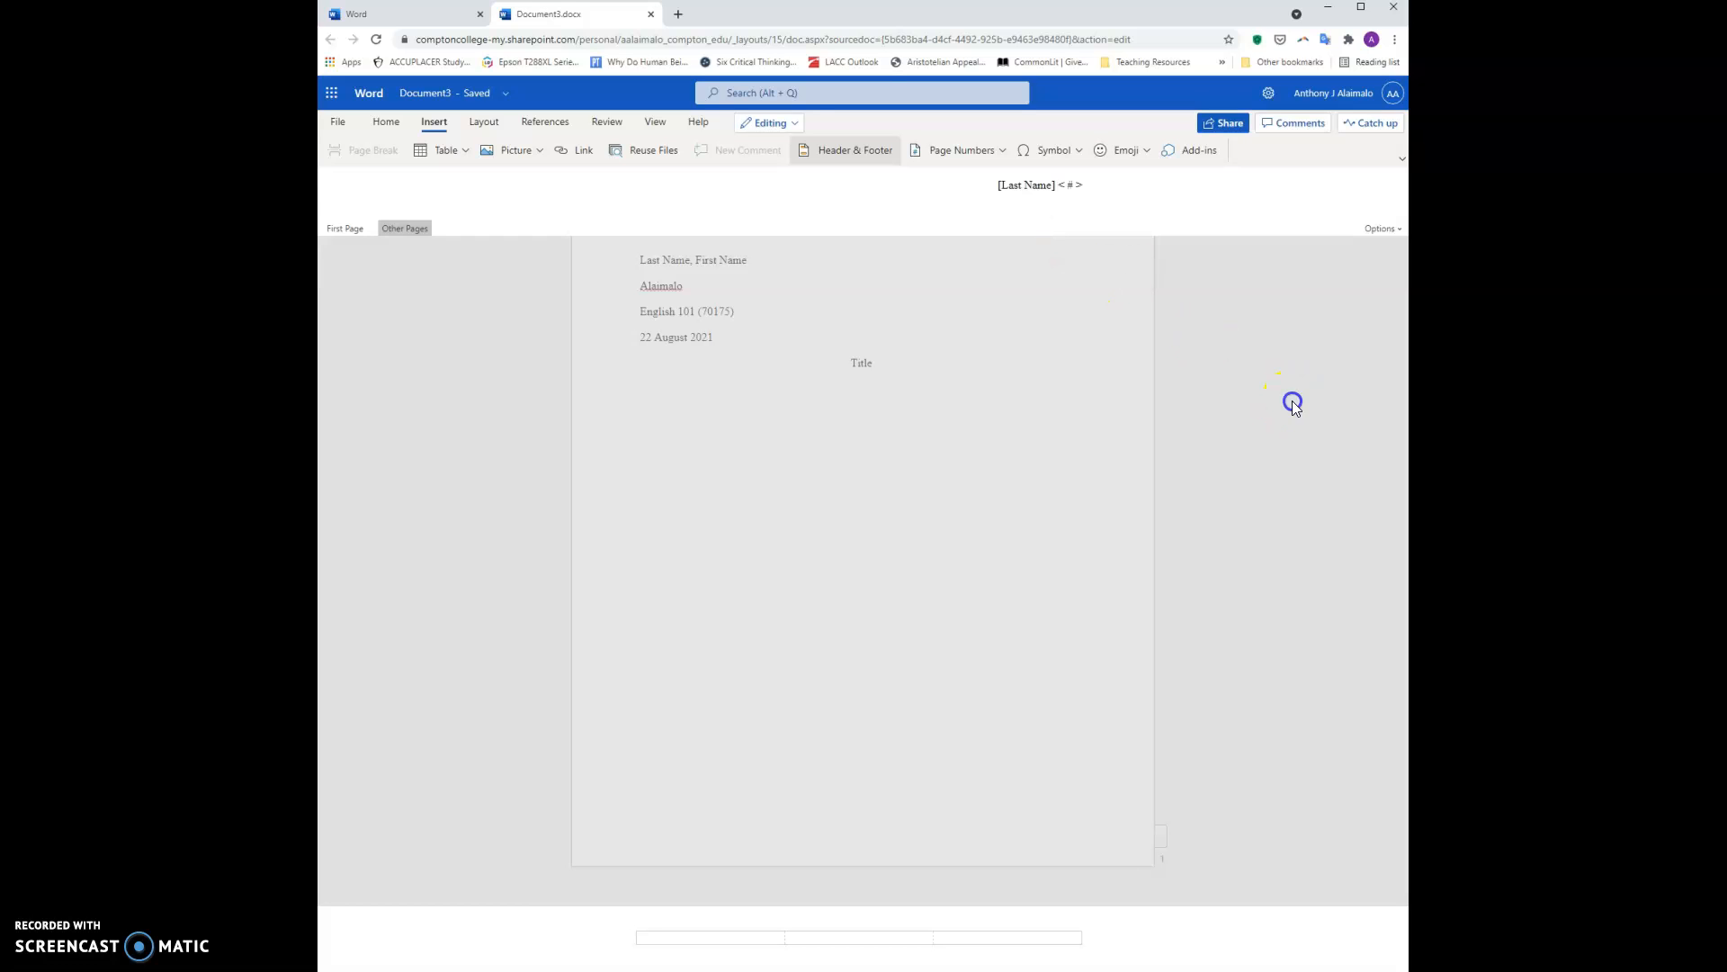
{"action": "left_click", "coordinate": [1292, 402]}
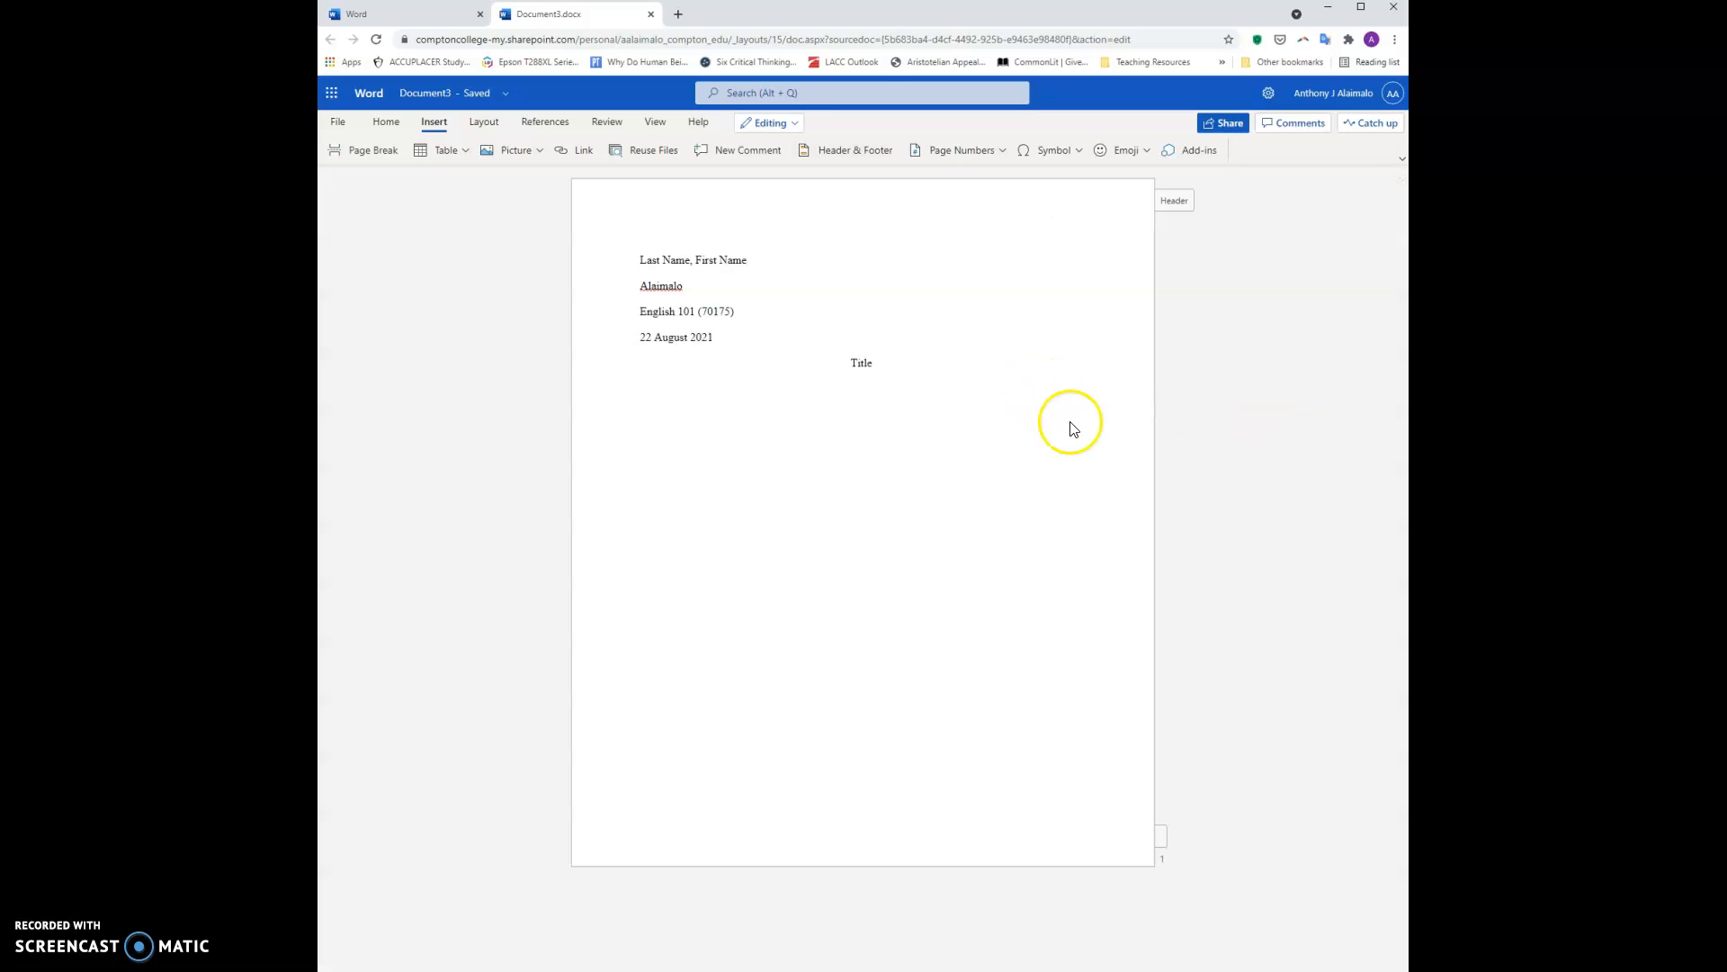
Set the page header to be the same across the entire document and close the header
{"action": "left_click", "coordinate": [901, 194]}
{"action": "triple_click", "coordinate": [1080, 210]}
{"action": "left_click", "coordinate": [1164, 214]}
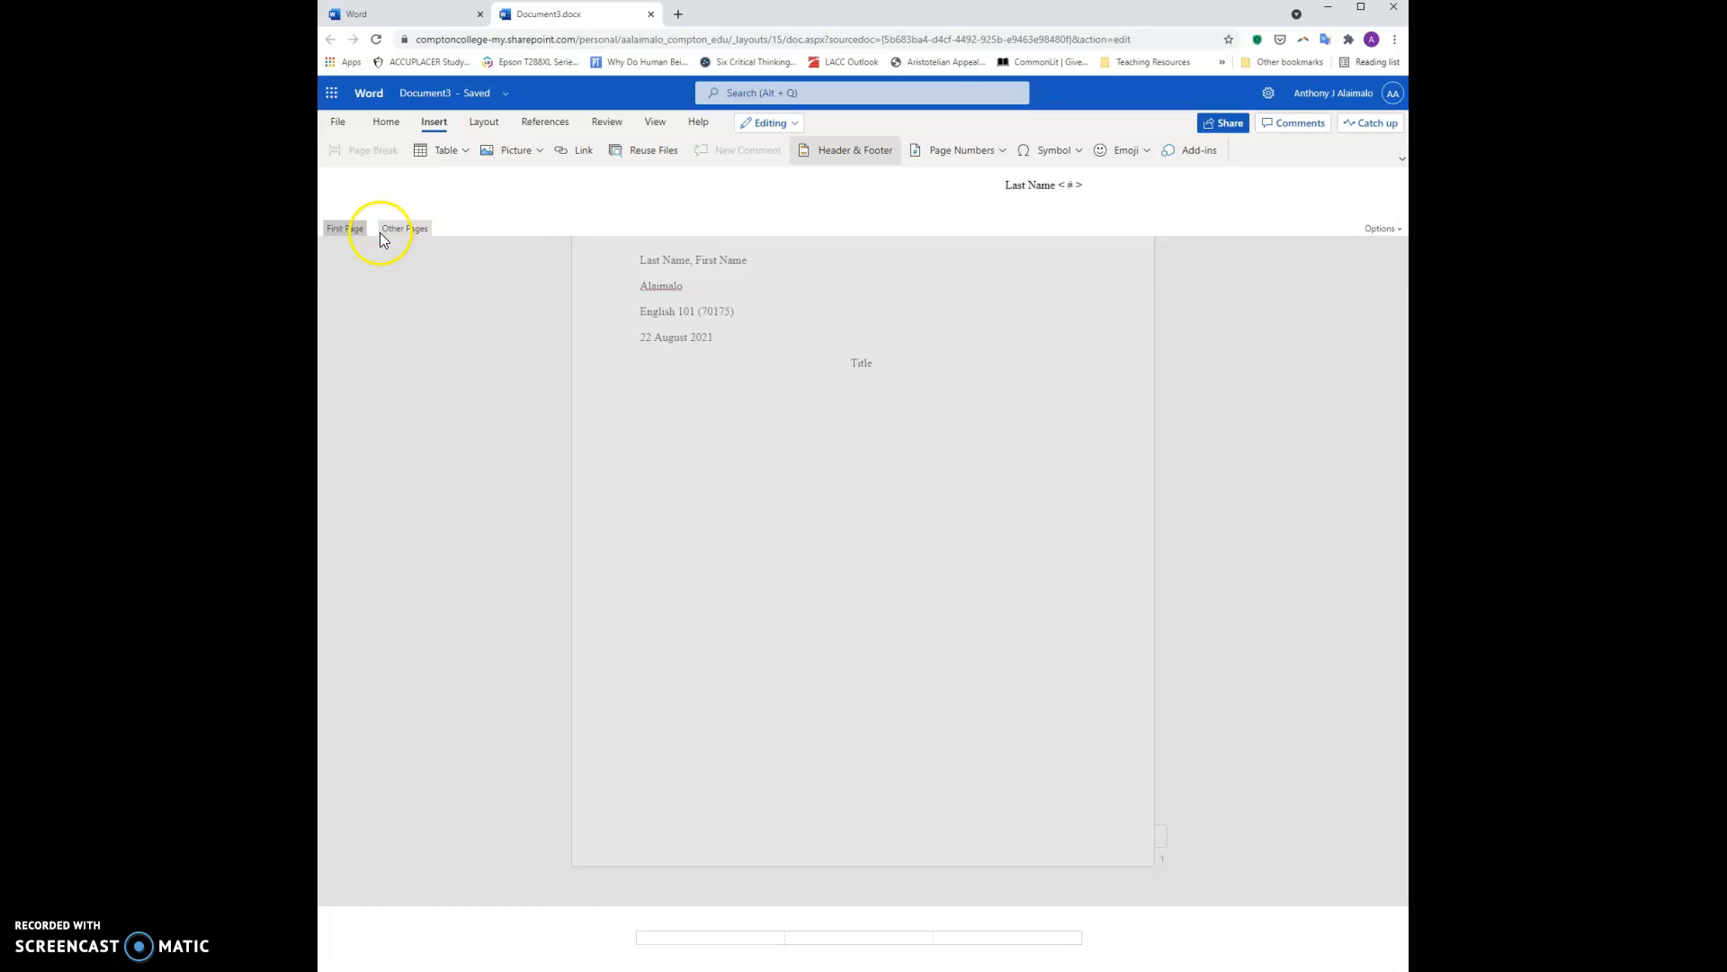
{"action": "left_click", "coordinate": [1374, 229]}
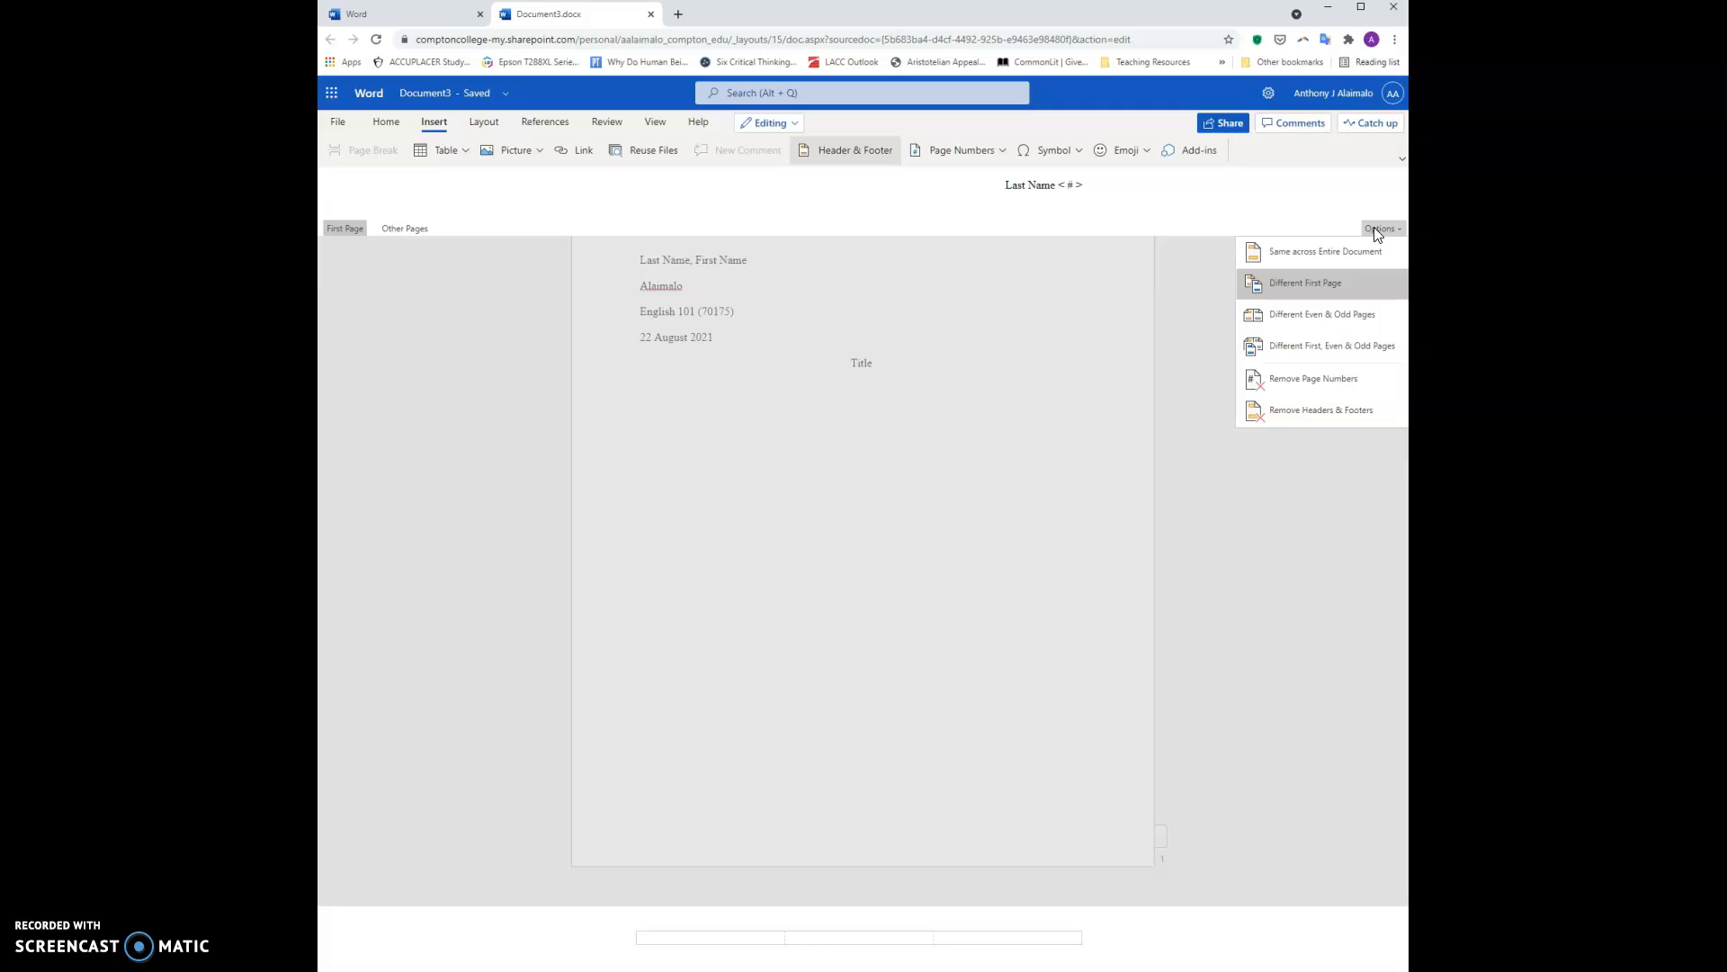
{"action": "left_click", "coordinate": [1319, 258]}
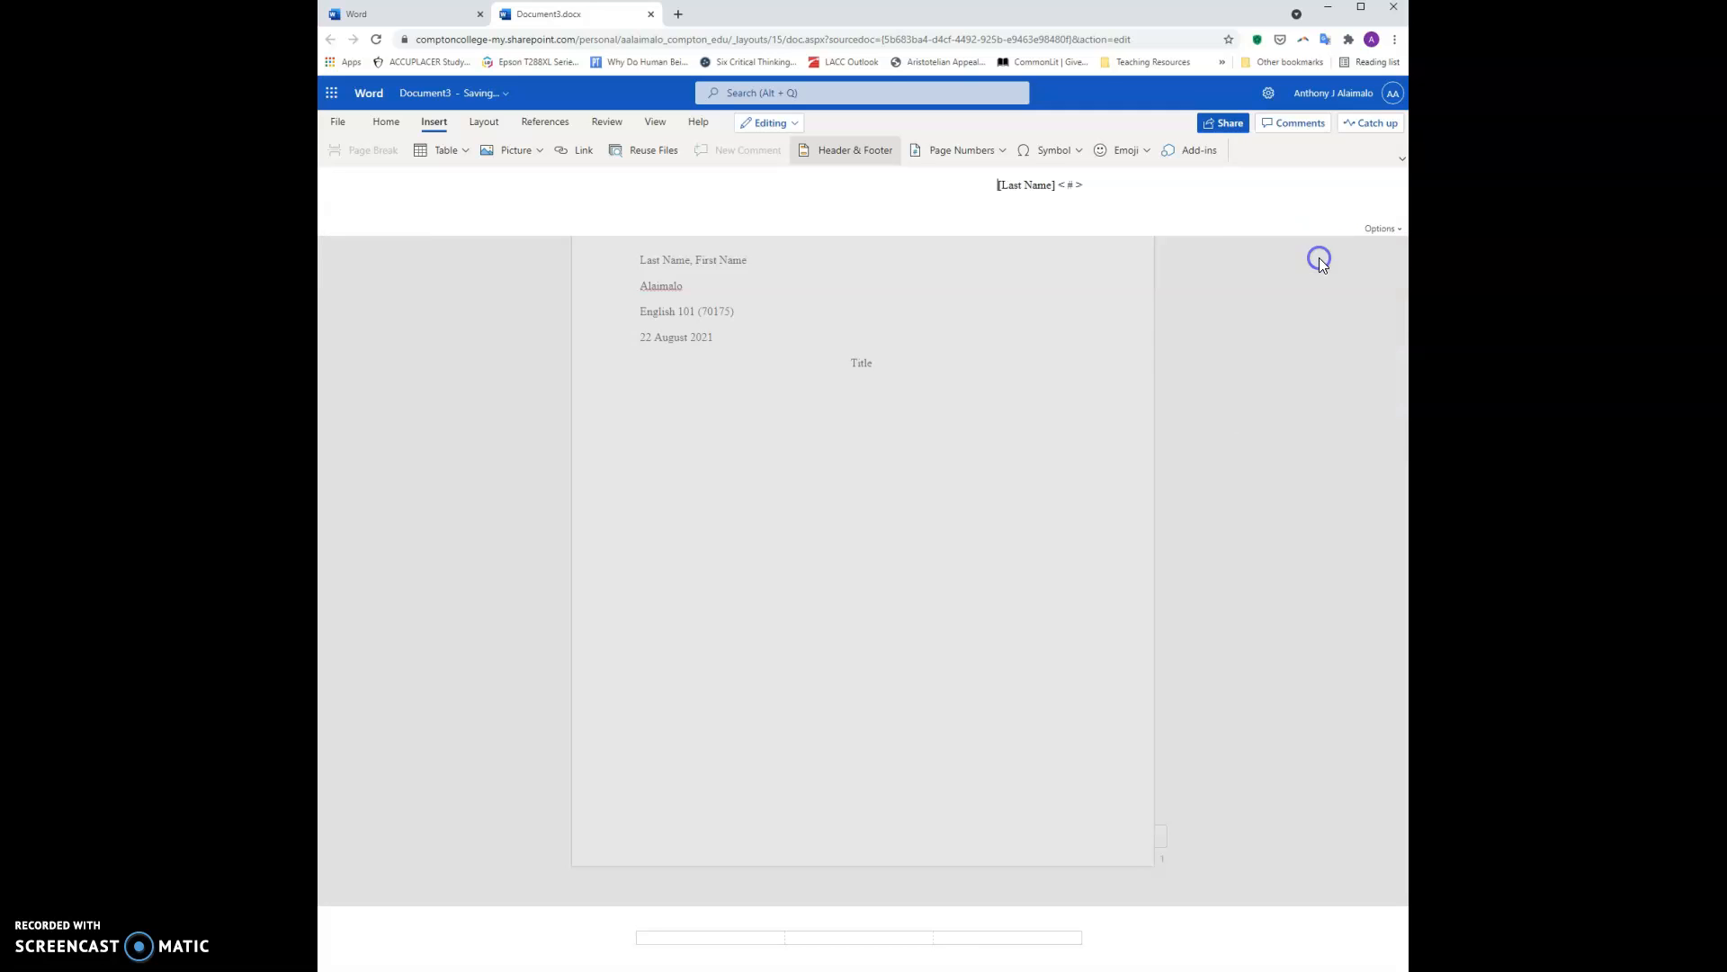
{"action": "left_click", "coordinate": [1211, 356]}
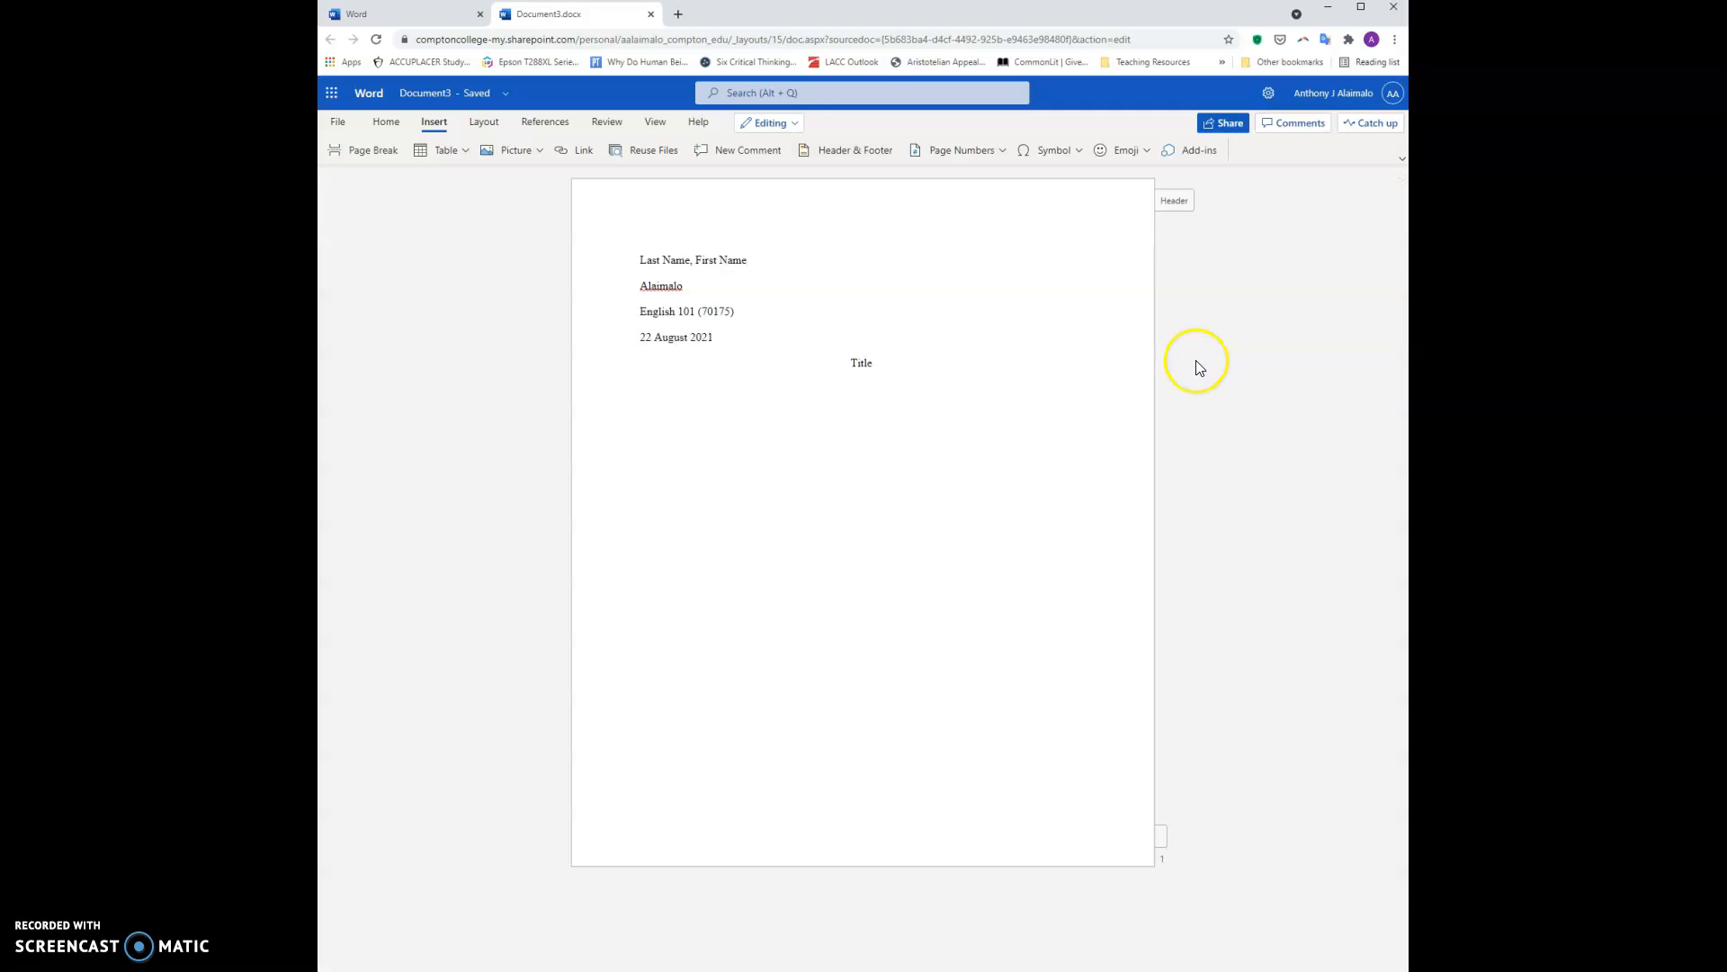
Reopen the shared header and replace its bracketed name placeholder and page number field with "Last Name"
{"action": "left_click", "coordinate": [867, 488]}
{"action": "left_click", "coordinate": [1179, 203]}
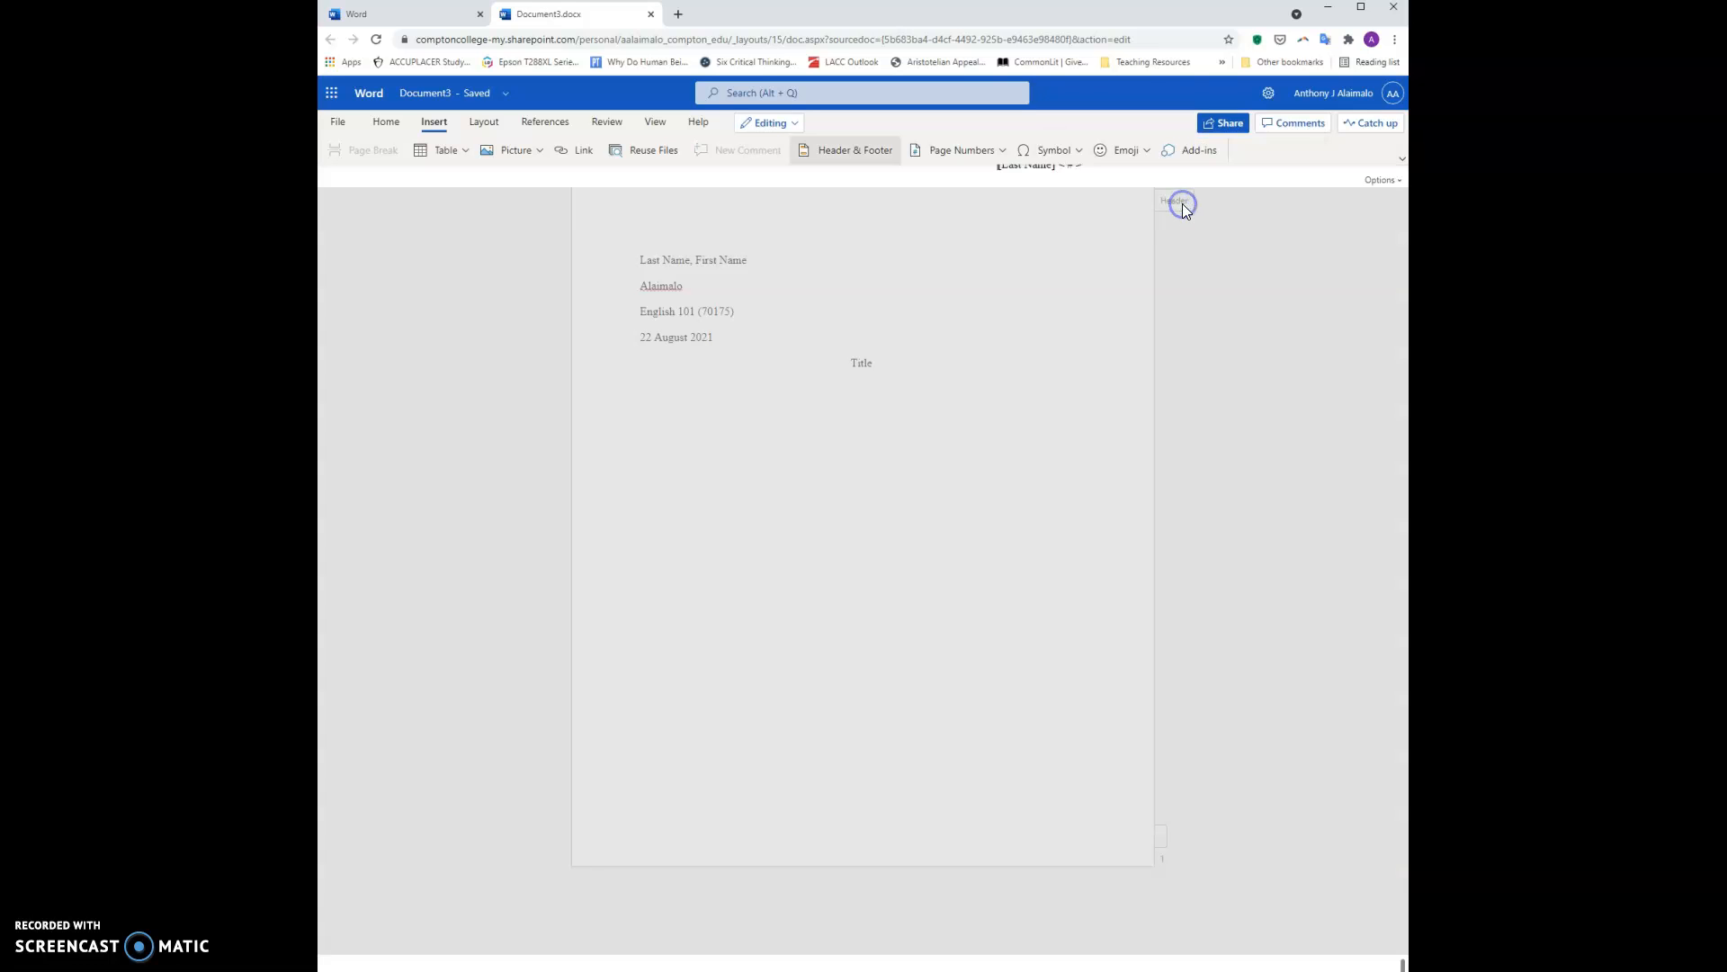
{"action": "left_click", "coordinate": [1069, 185]}
{"action": "left_click_drag", "start_coordinate": [1089, 186], "coordinate": [1026, 192]}
{"action": "type", "text": "Last Name"}
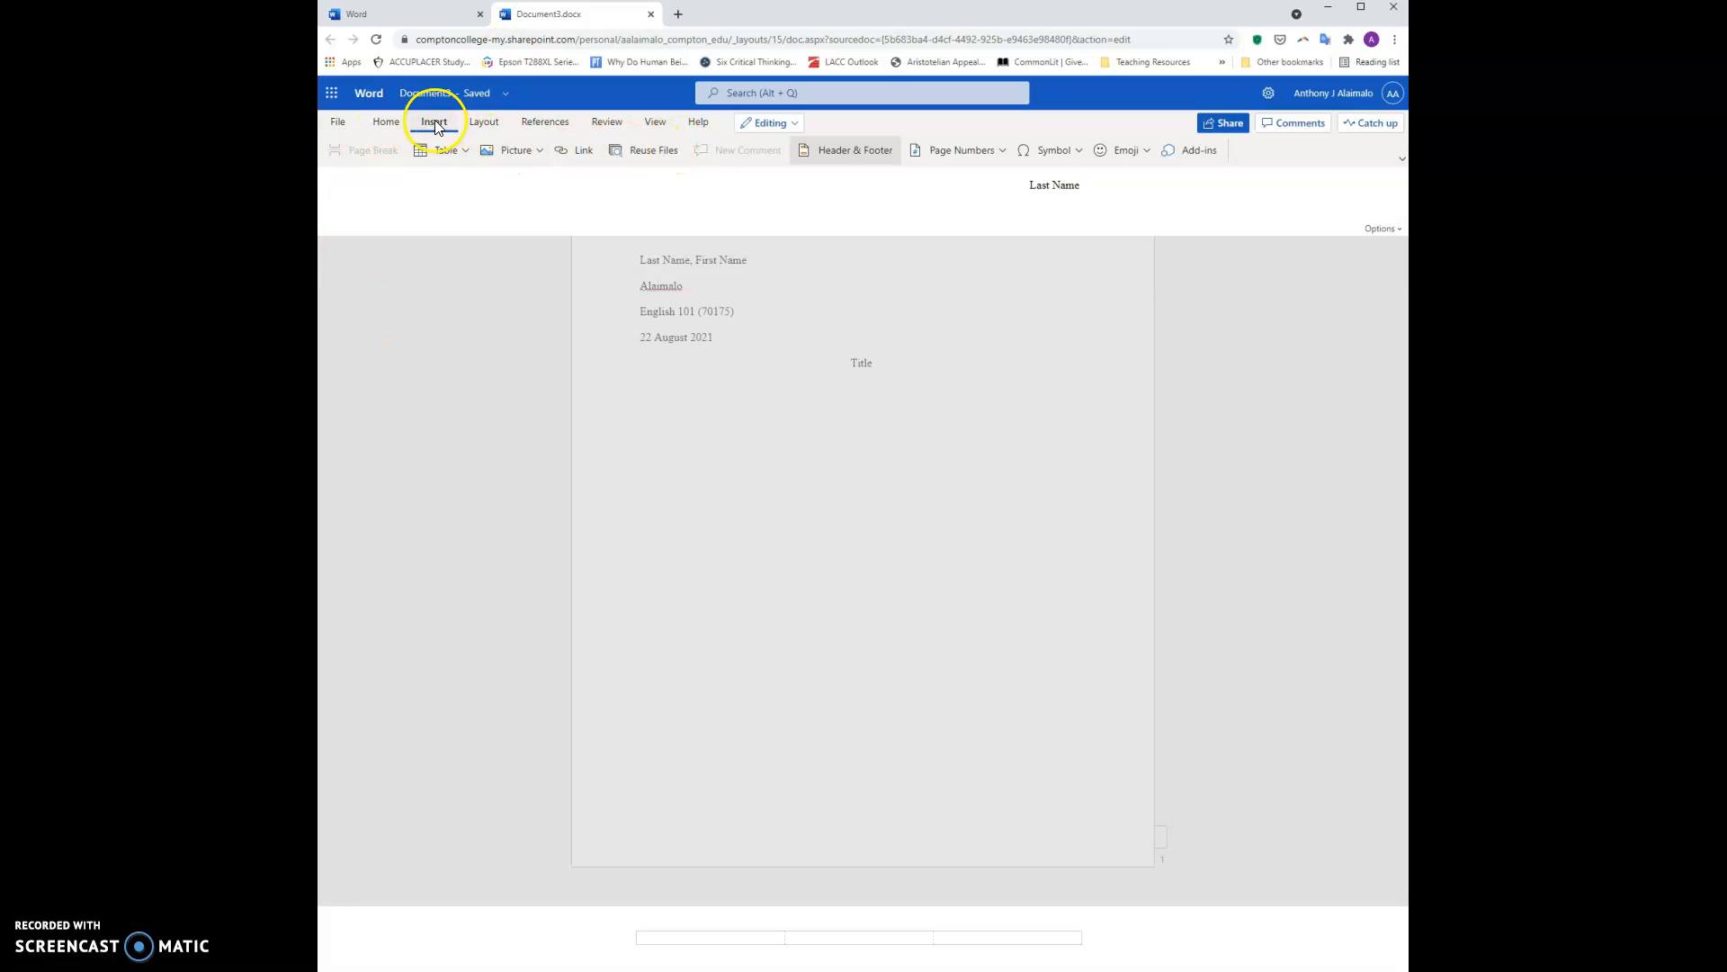
Add a right-aligned page number to the header, enter "Last Name" before it and delete the duplicate name on the line below
{"action": "left_click", "coordinate": [987, 151]}
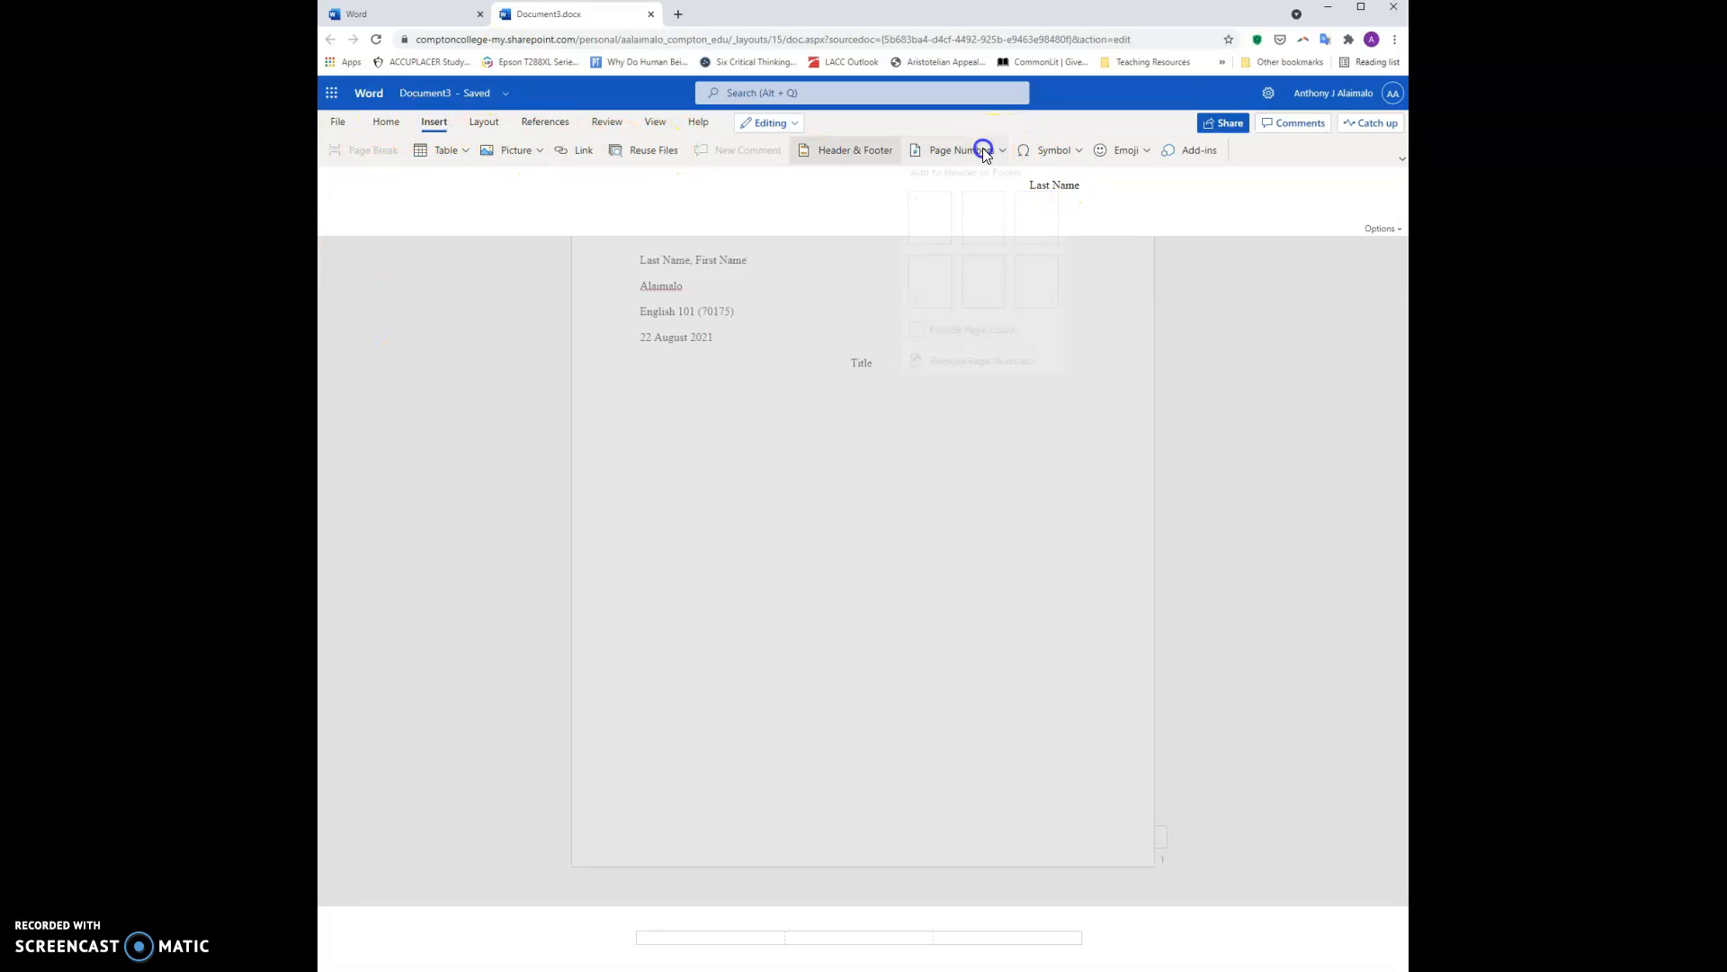
{"action": "left_click", "coordinate": [1036, 229]}
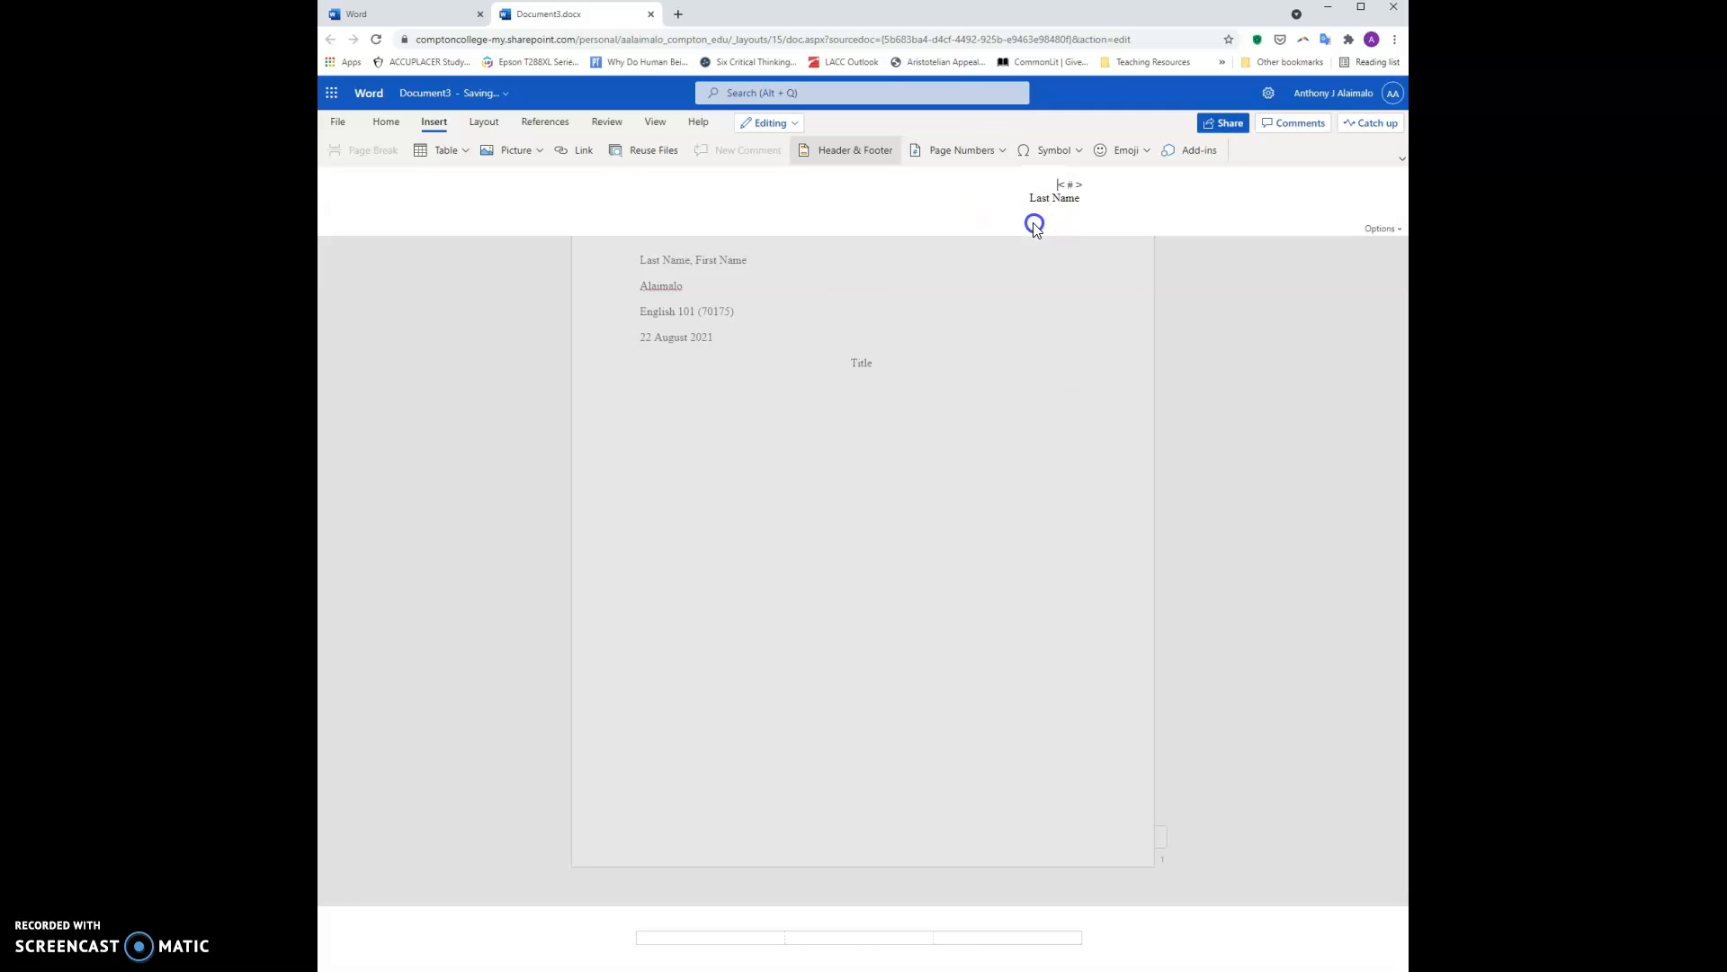
{"action": "left_click", "coordinate": [1070, 191]}
{"action": "type", "text": "Last Name"}
{"action": "left_click_drag", "start_coordinate": [1084, 198], "coordinate": [1041, 207]}
{"action": "key", "text": "BackSpace"}
{"action": "key", "text": "BackSpace"}
{"action": "key", "text": "BackSpace"}
Insert the right-aligned header page number again, delete the leftover text on the line below and close the header
{"action": "left_click", "coordinate": [959, 149]}
{"action": "left_click", "coordinate": [1037, 231]}
{"action": "left_click_drag", "start_coordinate": [1090, 196], "coordinate": [1037, 205]}
{"action": "key", "text": "BackSpace"}
{"action": "key", "text": "BackSpace"}
{"action": "left_click", "coordinate": [1335, 509]}
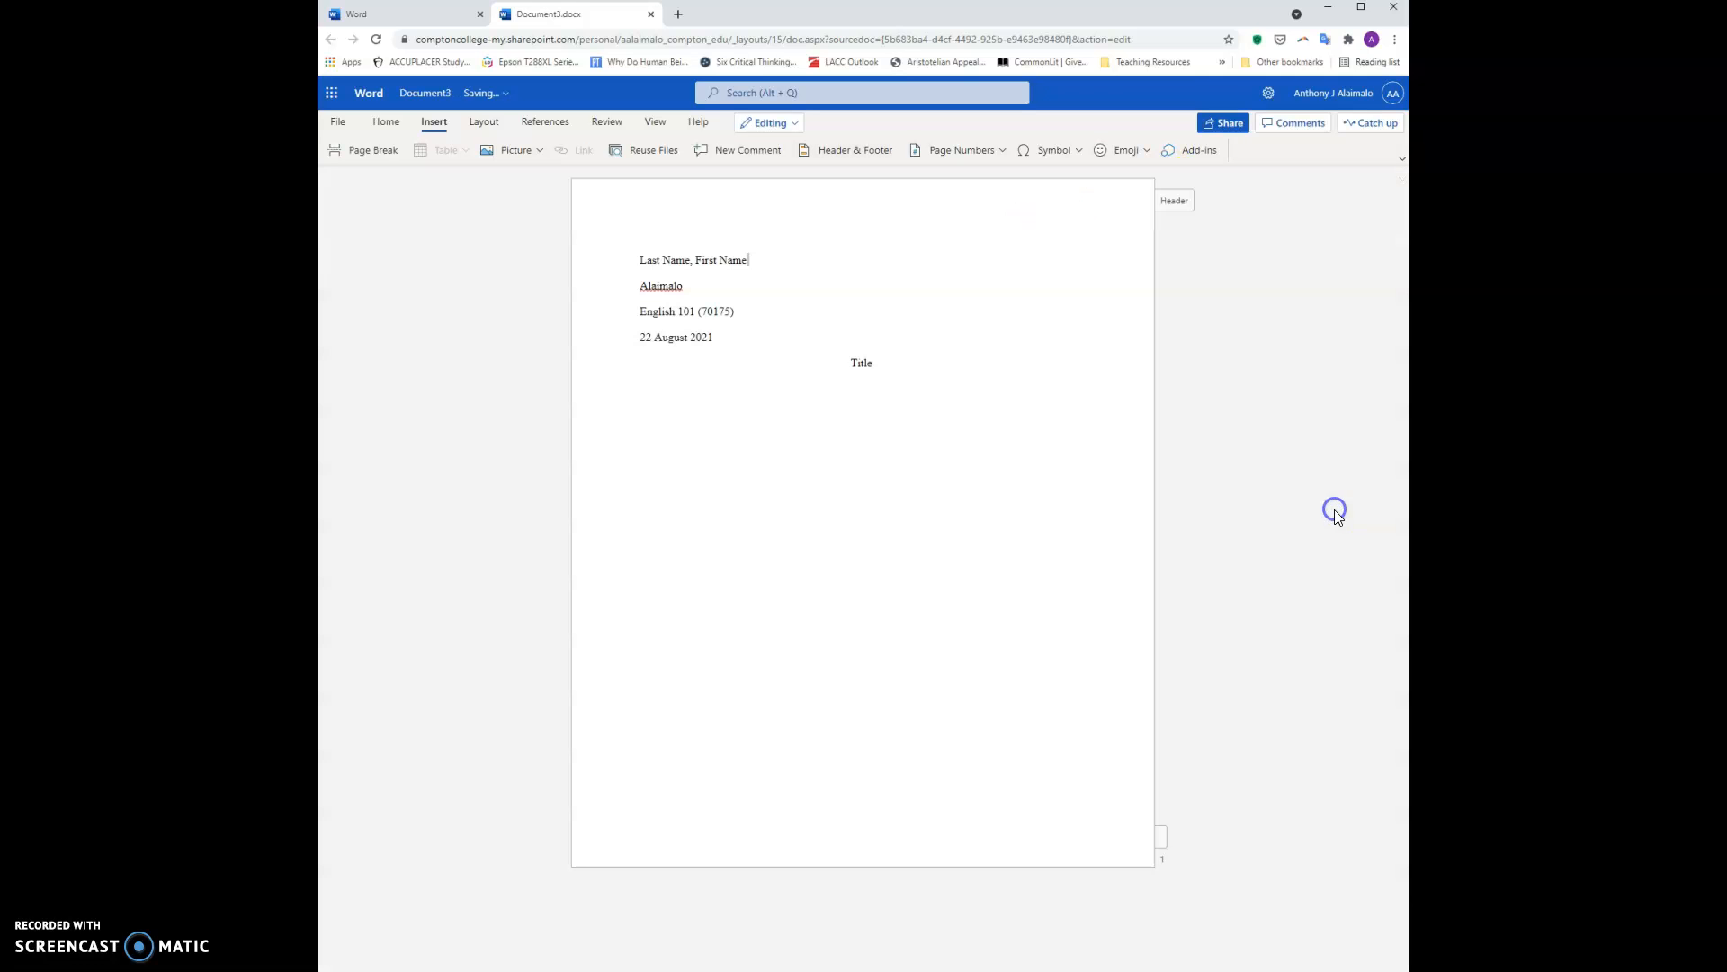
Add blank lines below the title until the document extends onto a second page
{"action": "left_click", "coordinate": [798, 378]}
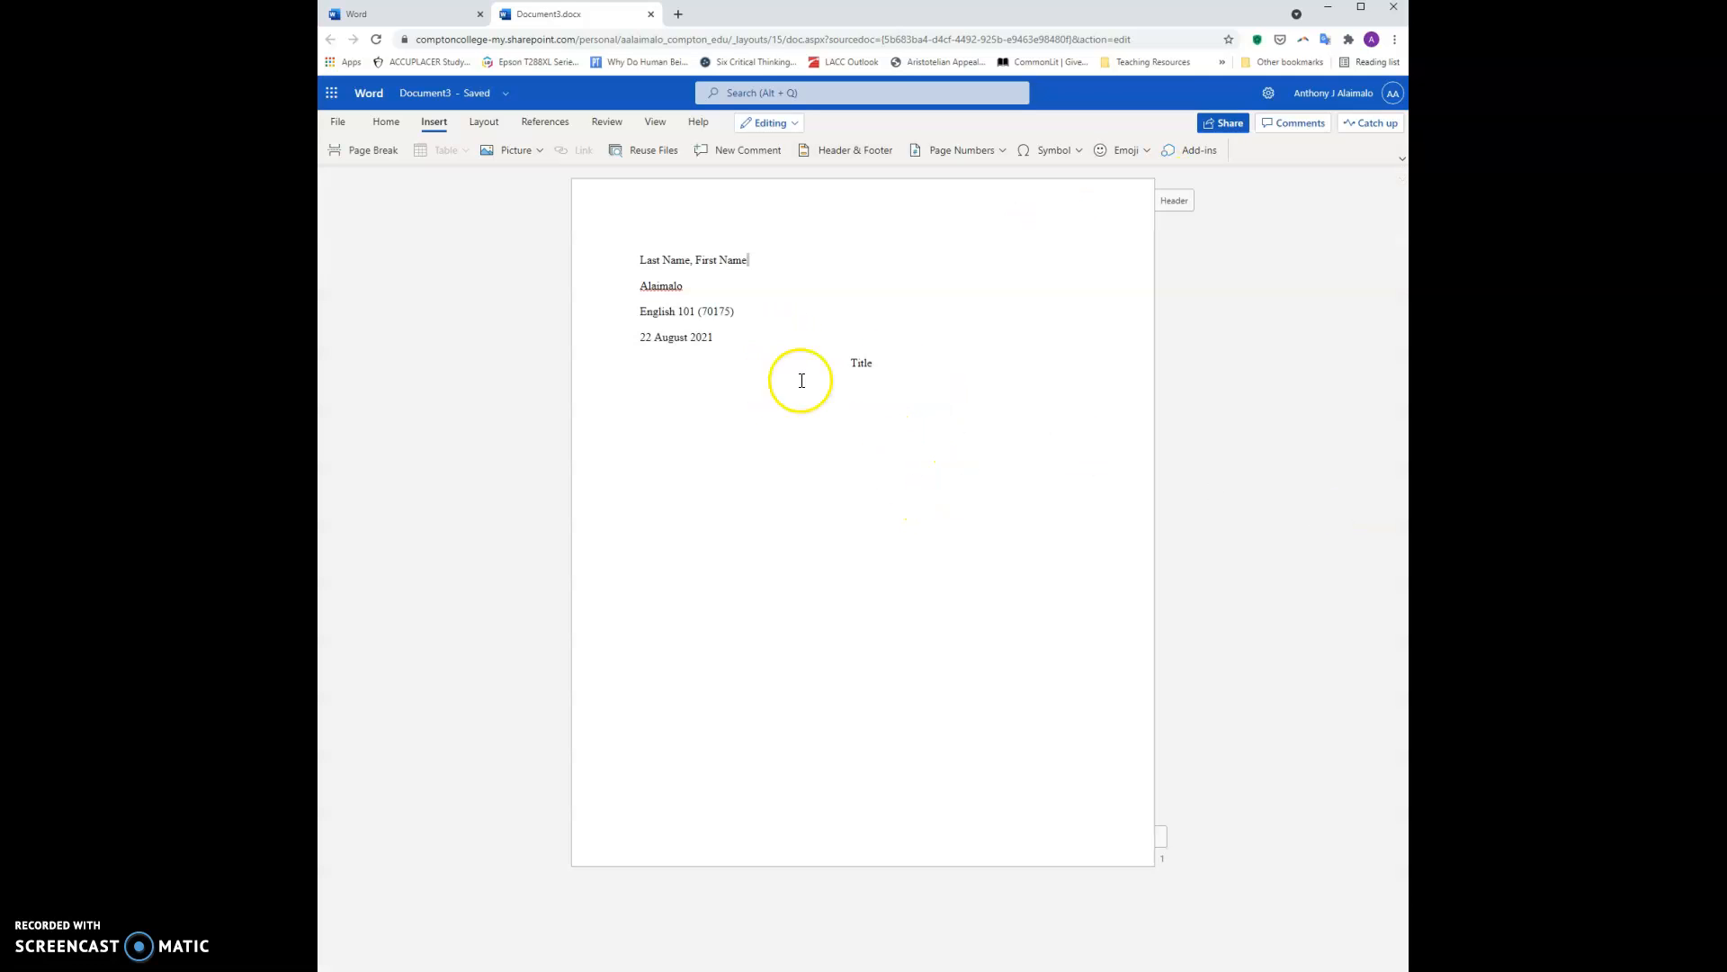
{"action": "key", "text": "Return"}
{"action": "key", "text": "Return"}
{"action": "key", "text": "Return"}
{"action": "key", "text": "Return"}
{"action": "key", "text": "Return"}
{"action": "key", "text": "Return"}
{"action": "key", "text": "Return"}
{"action": "key", "text": "Return"}
{"action": "key", "text": "Return"}
{"action": "key", "text": "Return"}
{"action": "key", "text": "Return"}
{"action": "key", "text": "Return"}
{"action": "key", "text": "Return"}
{"action": "key", "text": "Return"}
{"action": "key", "text": "Return"}
{"action": "key", "text": "Return"}
{"action": "key", "text": "Return"}
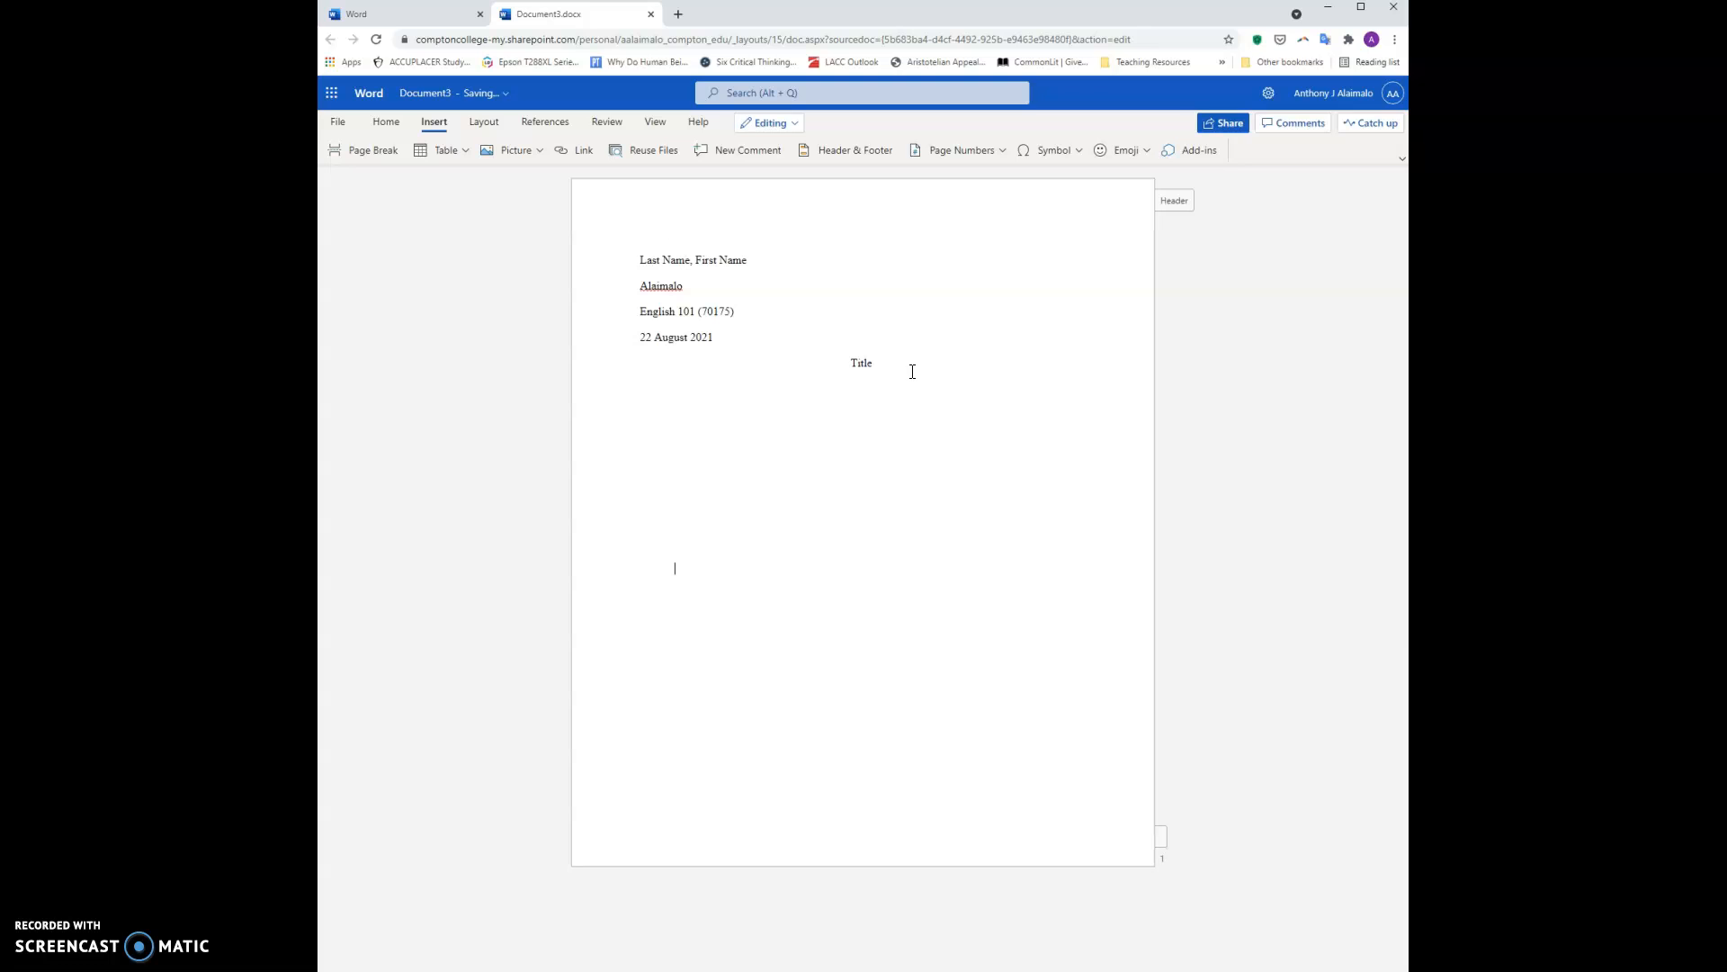
Open the second page's header to check its name and page number, close it and return to the first page
{"action": "scroll", "coordinate": [855, 585], "scroll_direction": "down", "scroll_amount": 5}
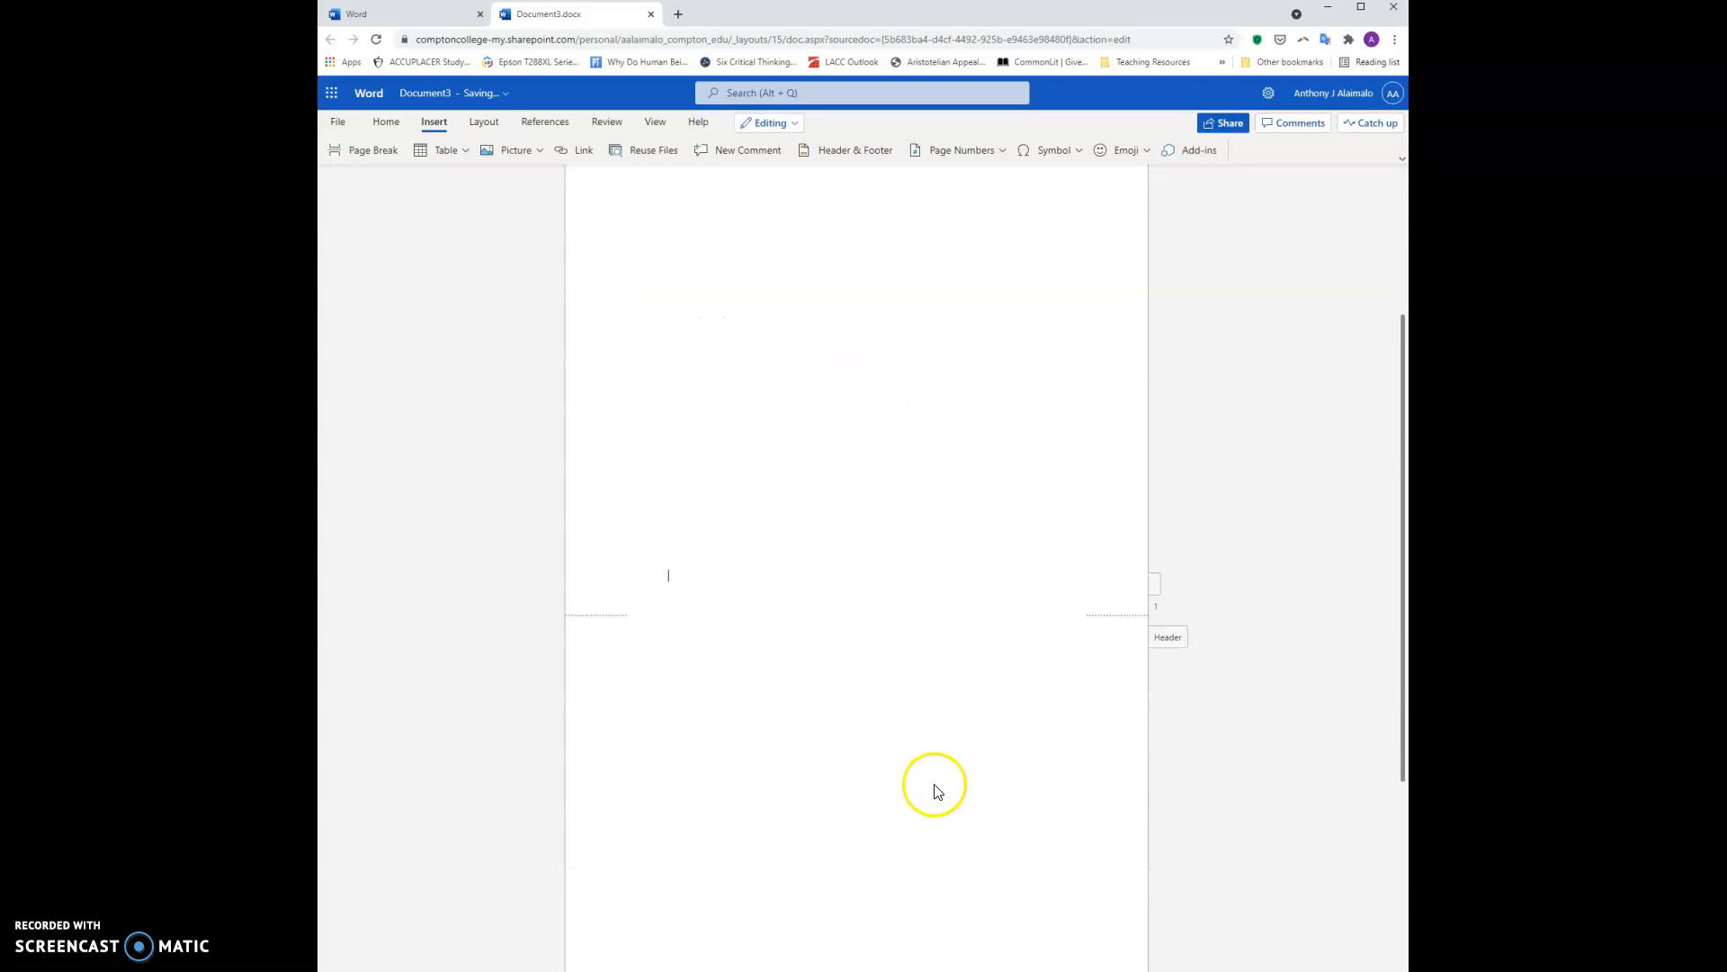
{"action": "left_click", "coordinate": [1176, 394]}
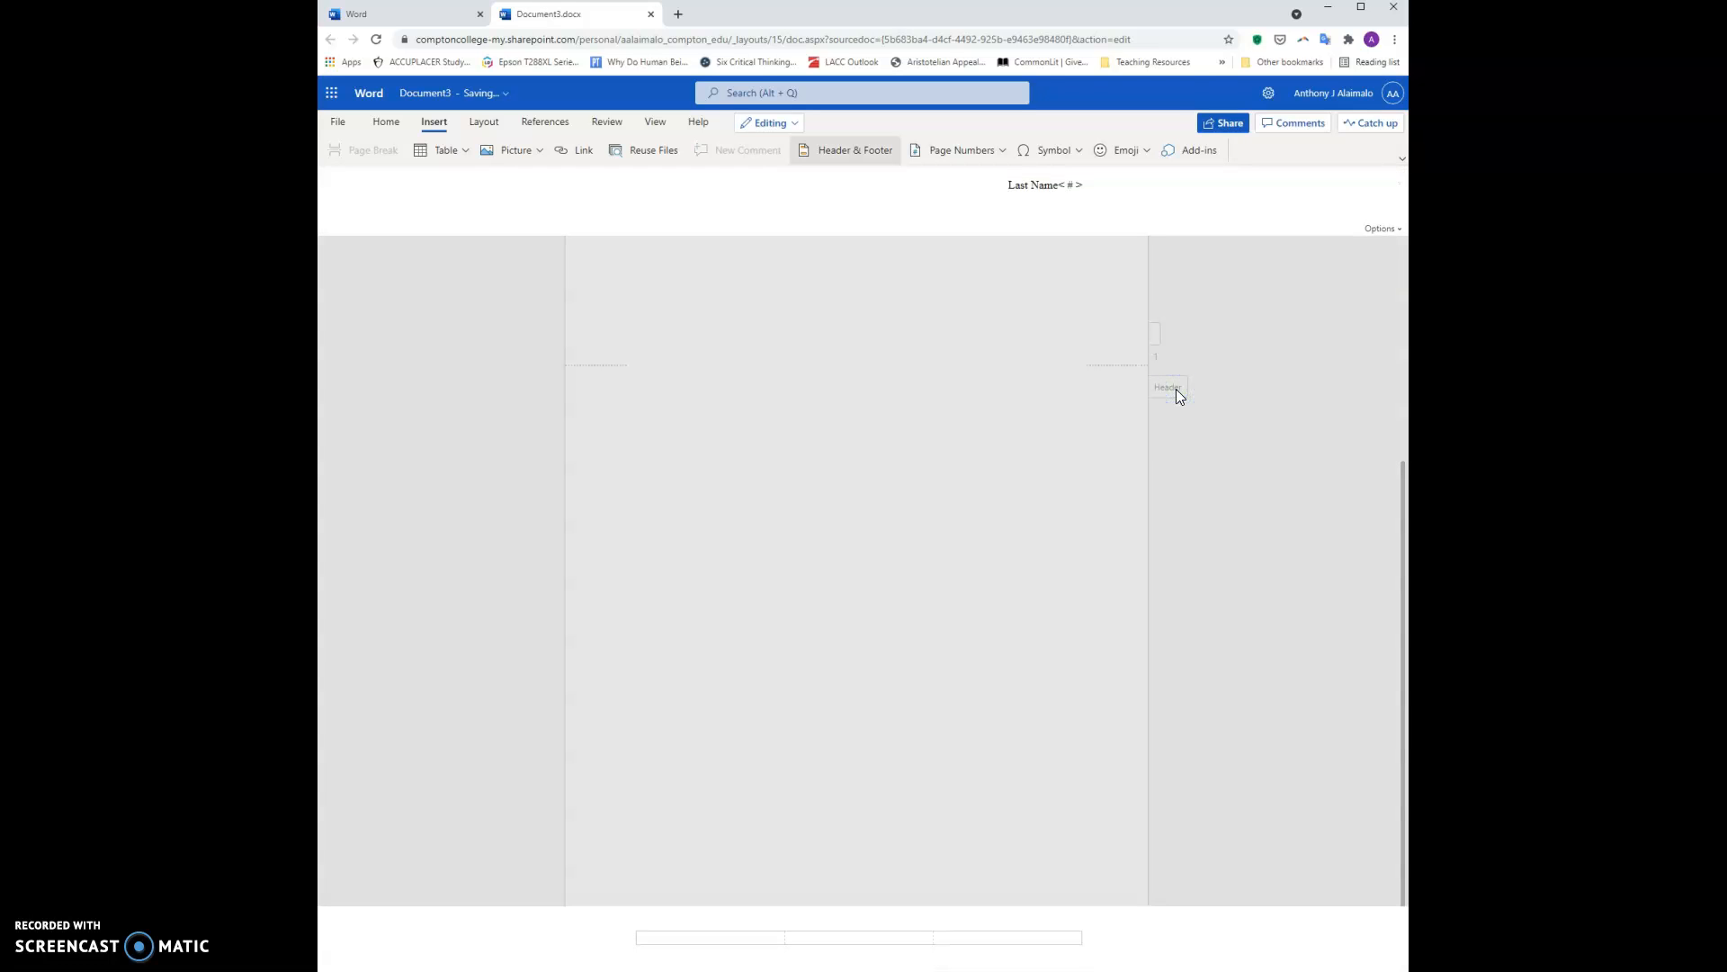
{"action": "left_click", "coordinate": [1271, 635]}
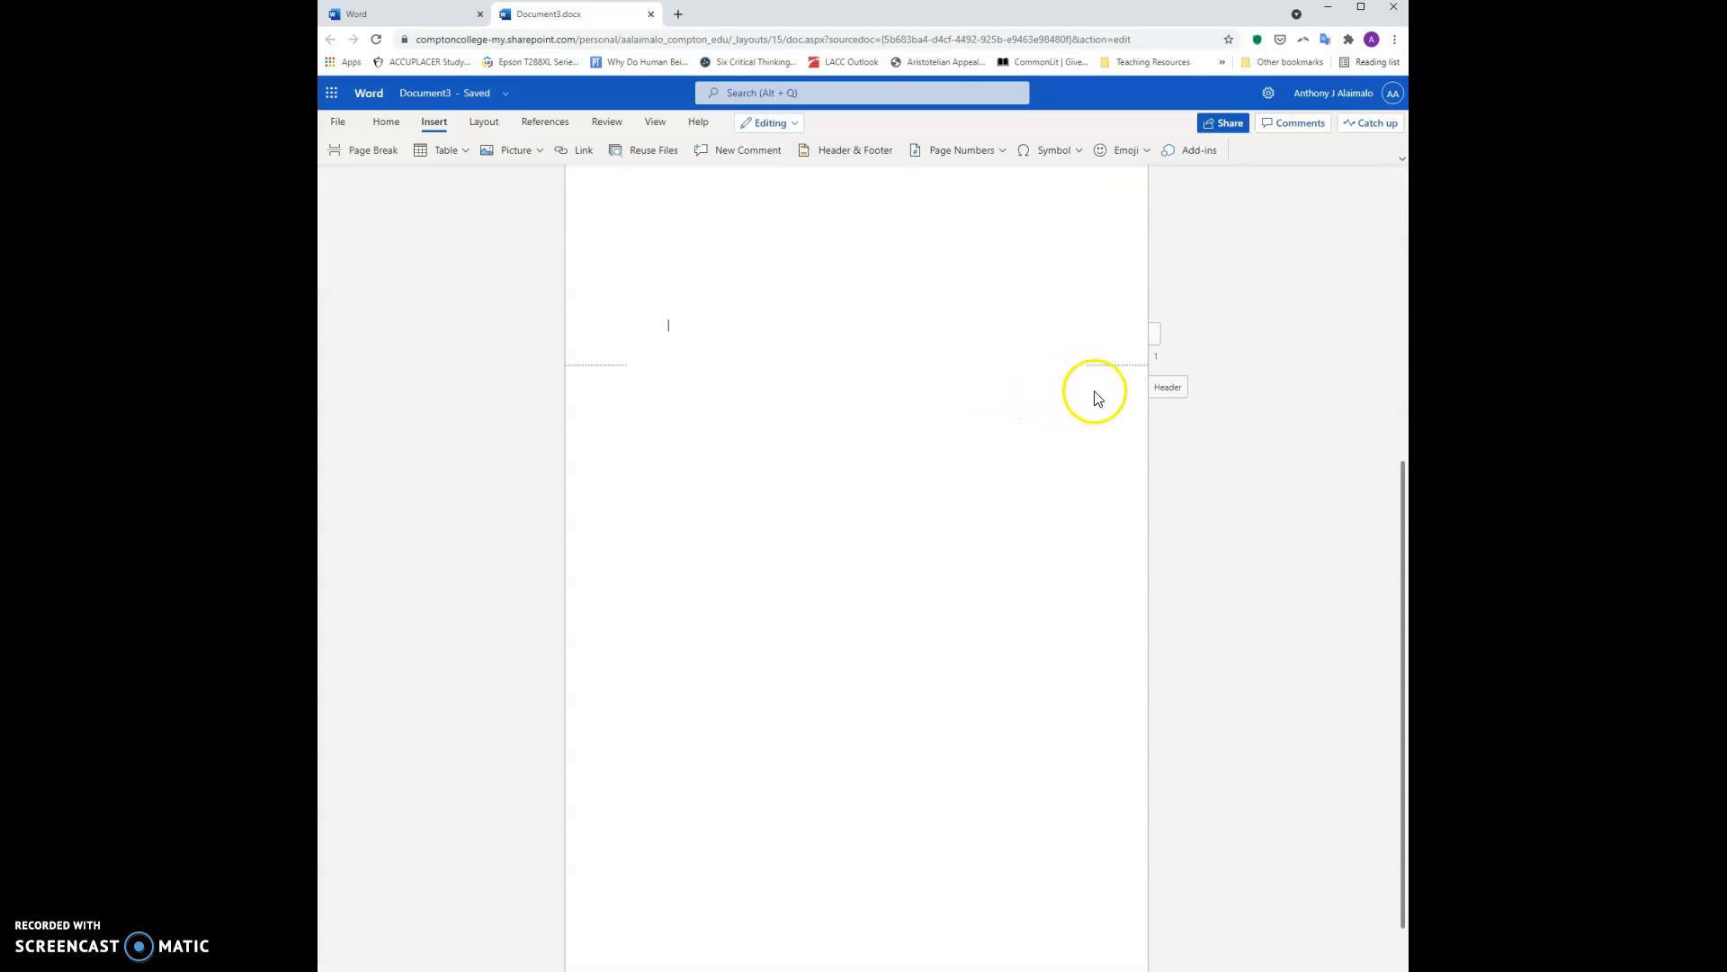
{"action": "scroll", "coordinate": [1052, 647], "scroll_direction": "up", "scroll_amount": 5}
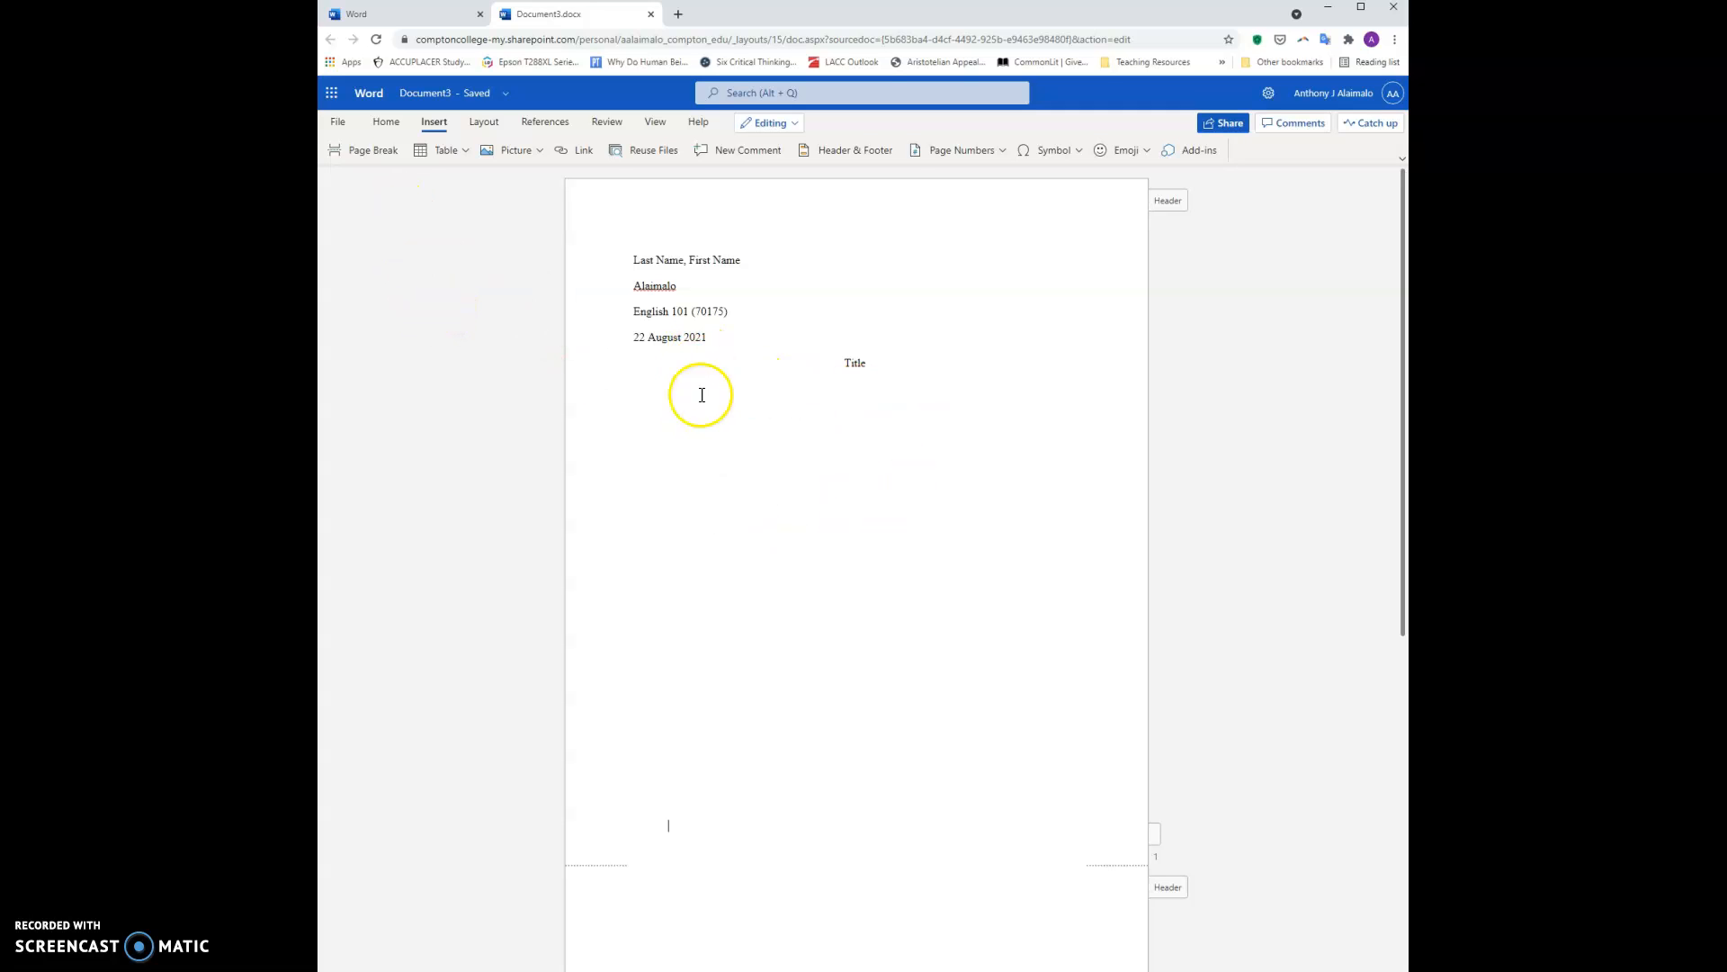
Place the cursor at the end of the title line and display the text formatting options
{"action": "left_click", "coordinate": [882, 359]}
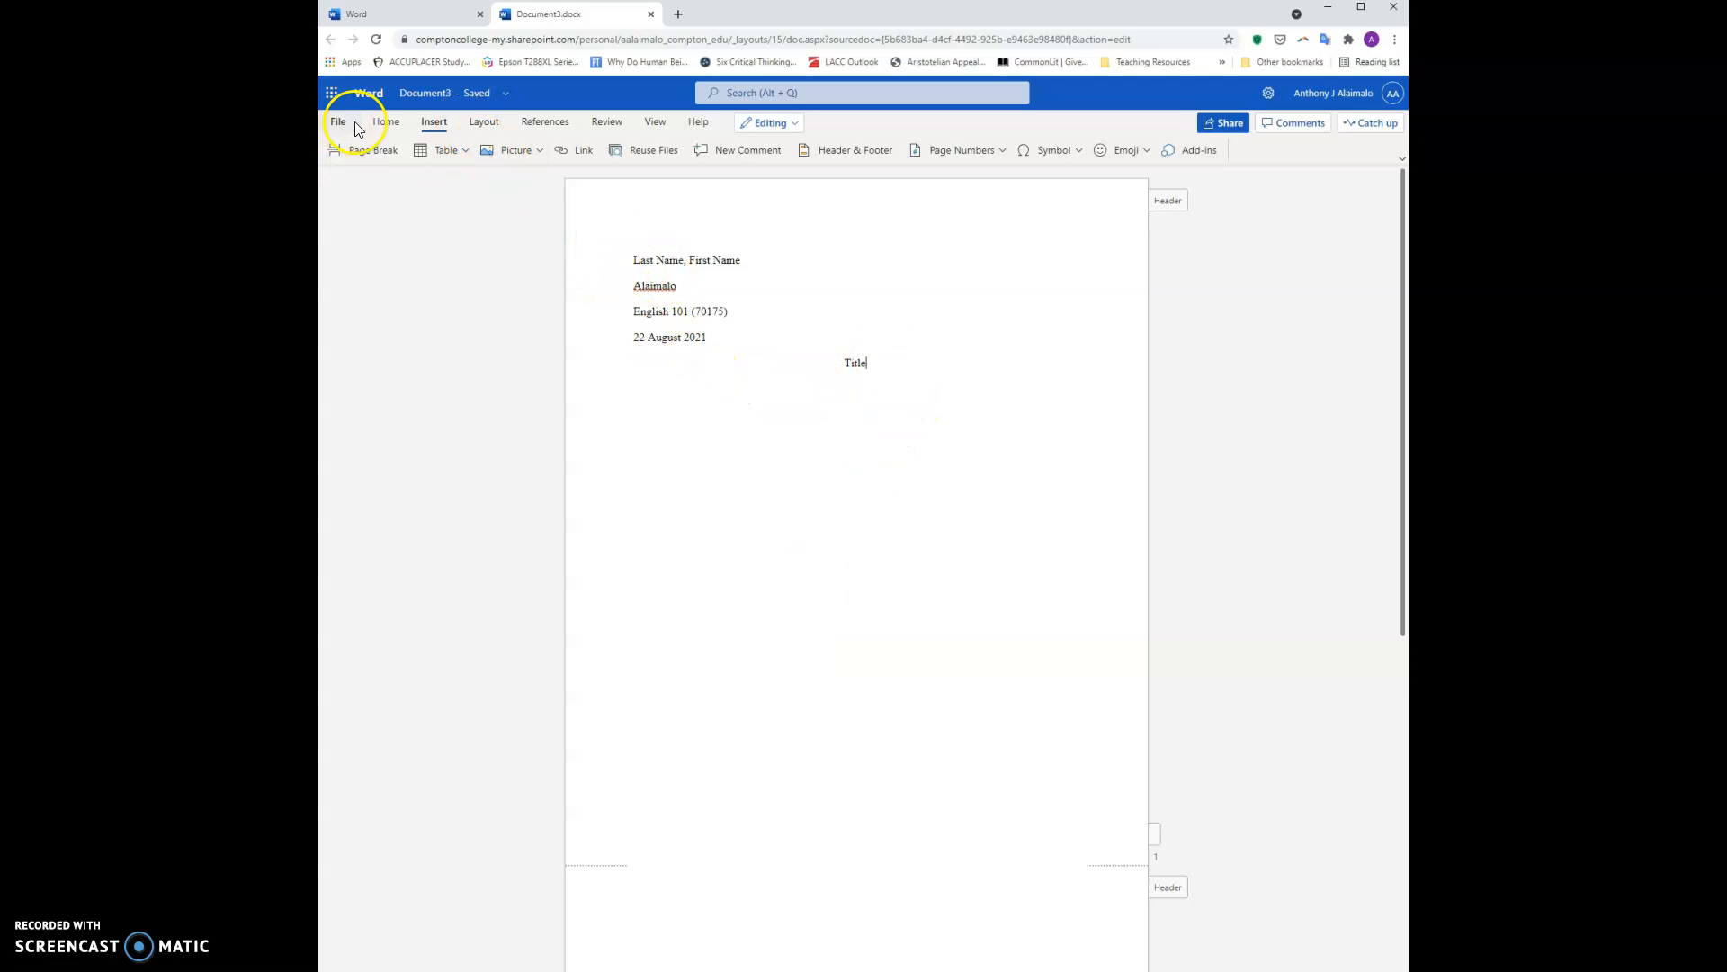
{"action": "left_click", "coordinate": [383, 121]}
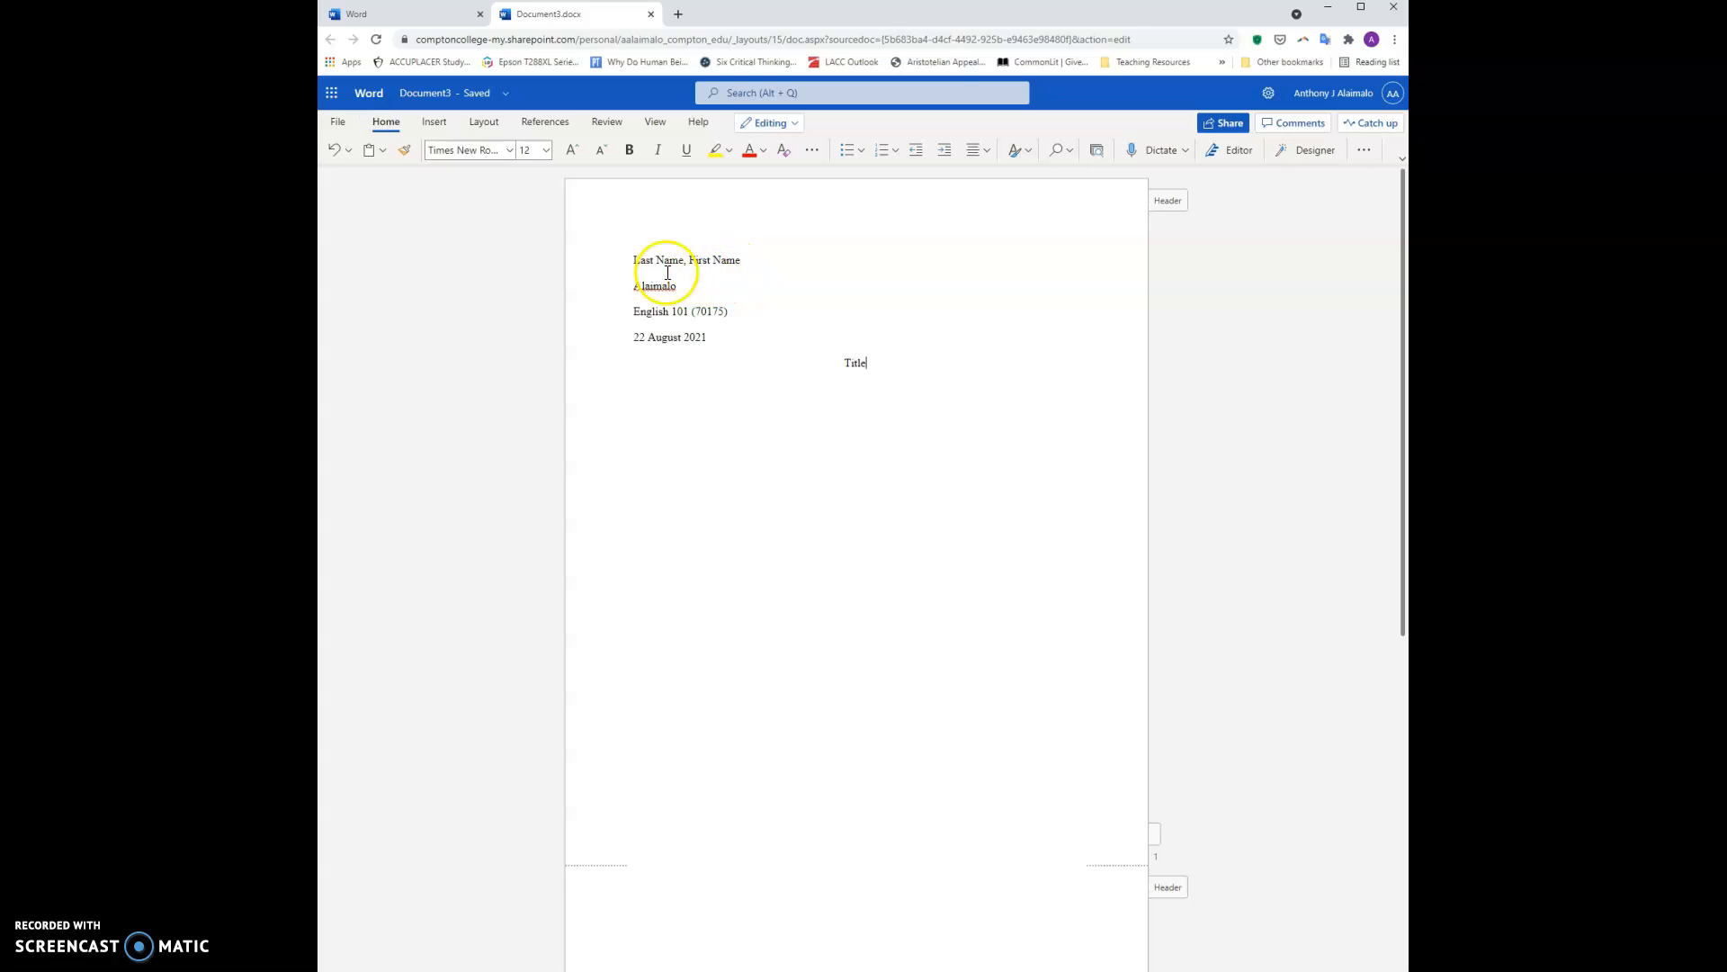